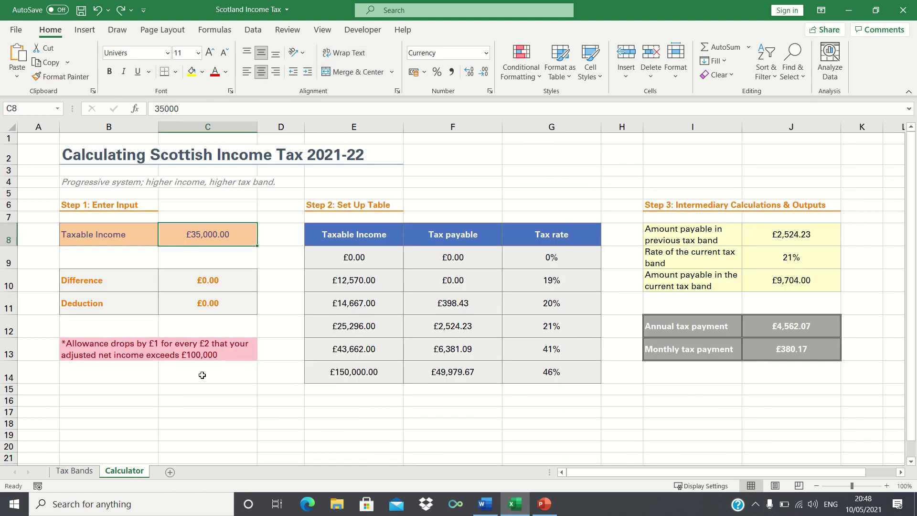
# Step: Set the taxable income in C8 to 50000
pyautogui.write('50000')
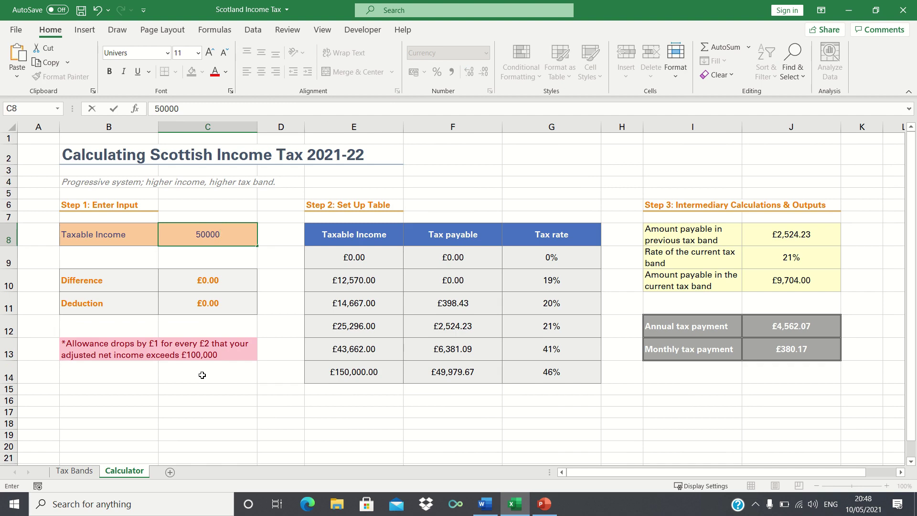
pyautogui.press('Return')
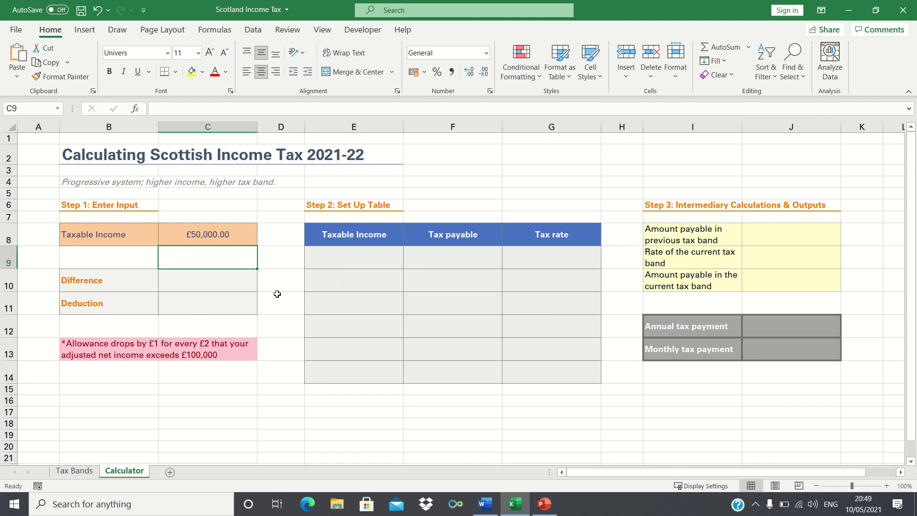
# Step: Calculate the Difference in C10 with the formula =IF(C8>100000,C8-100000,0)
pyautogui.press('Down')
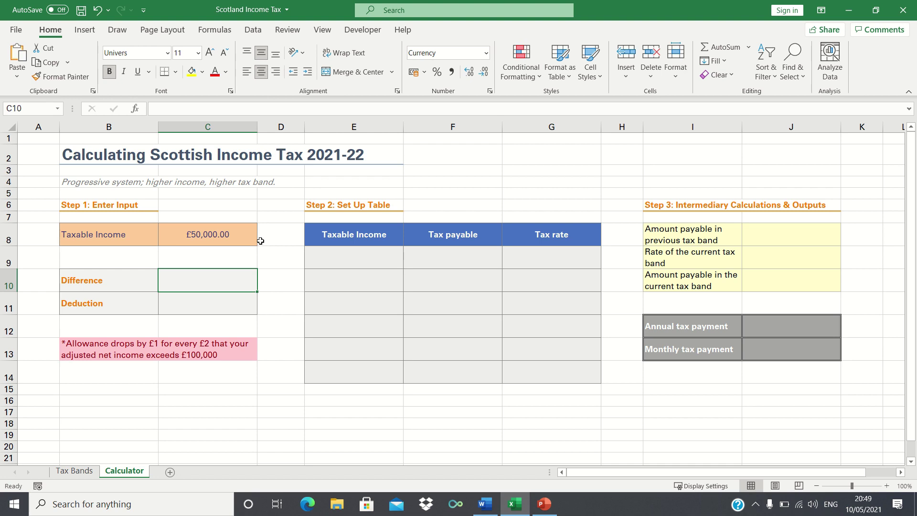
pyautogui.hotkey('ctrl', 'z')
pyautogui.write('=if')
pyautogui.press('Tab')
pyautogui.write('C8>')
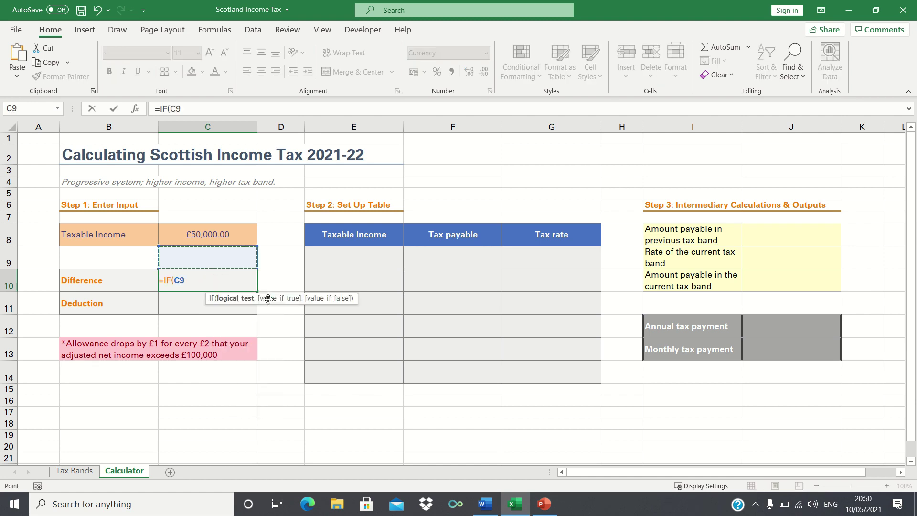
pyautogui.write('100000')
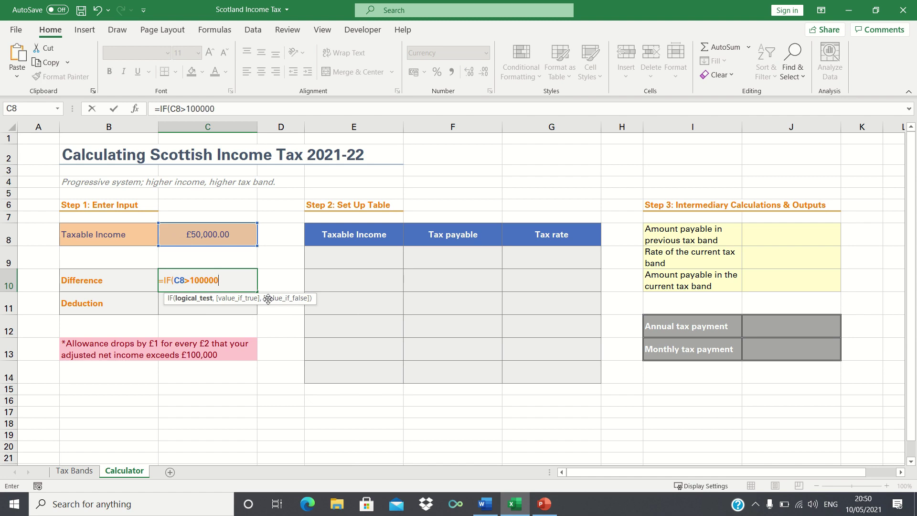
pyautogui.write(',C8-')
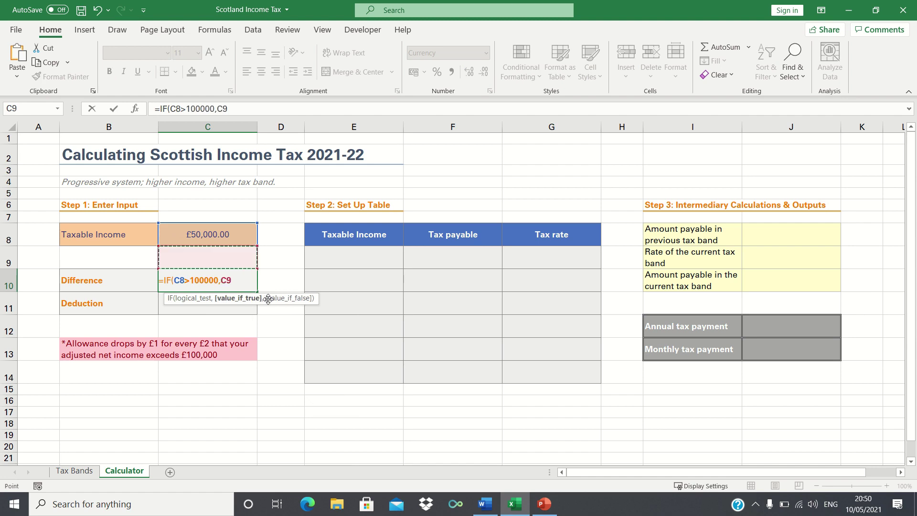
pyautogui.write('100000')
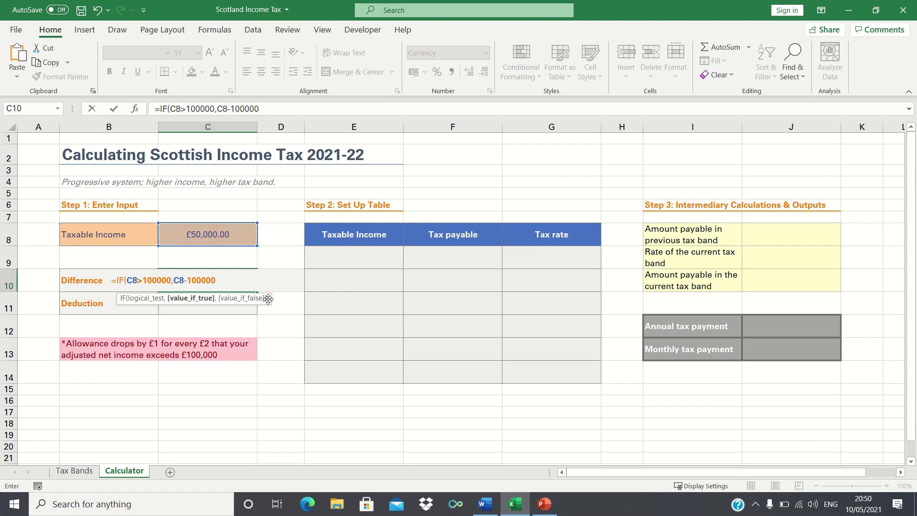
pyautogui.write(',0)')
pyautogui.press('Return')
# Step: Test the Difference formula by changing the taxable income in C8 to 110000
pyautogui.press('Up')
pyautogui.press('Up')
pyautogui.press('Up')
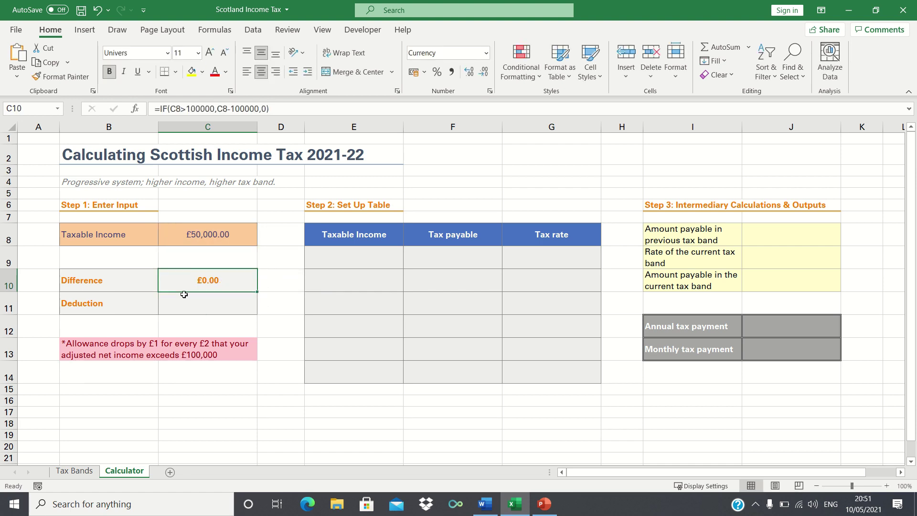
pyautogui.click(160, 108)
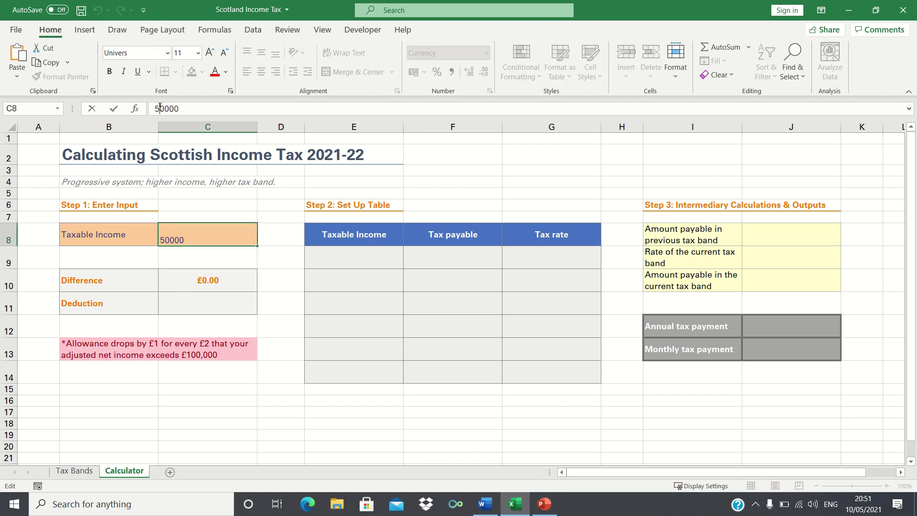
pyautogui.press('BackSpace')
pyautogui.write('11')
pyautogui.press('Return')
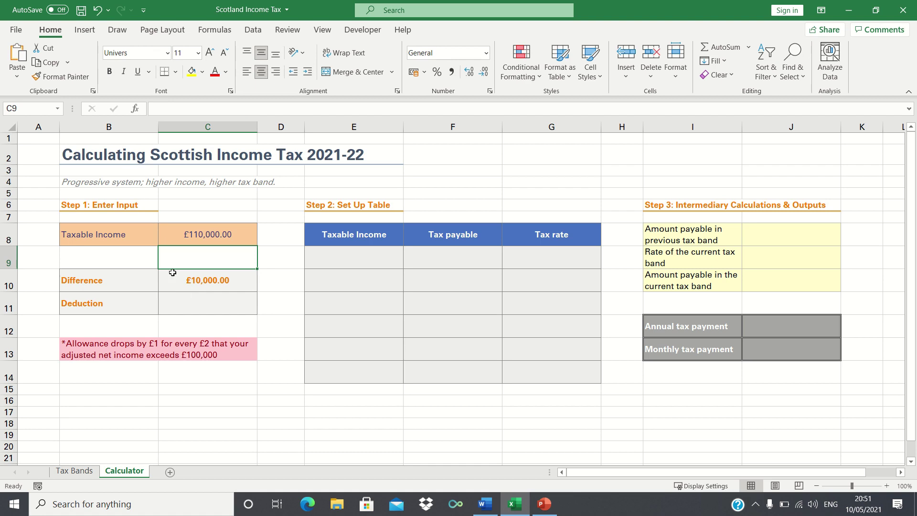
# Step: Calculate the Deduction in C11 with the formula =IF(C10/2>12570,12570,C10/2)
pyautogui.click(211, 299)
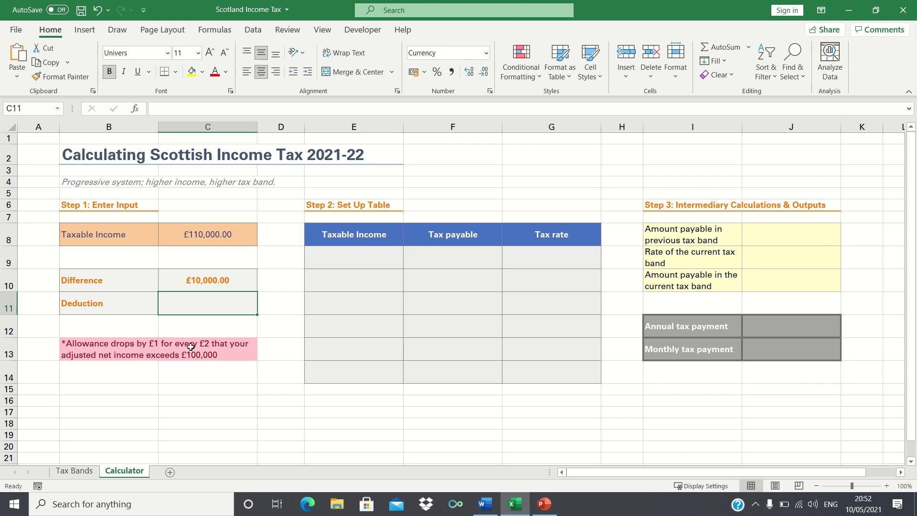
pyautogui.write('=IF(')
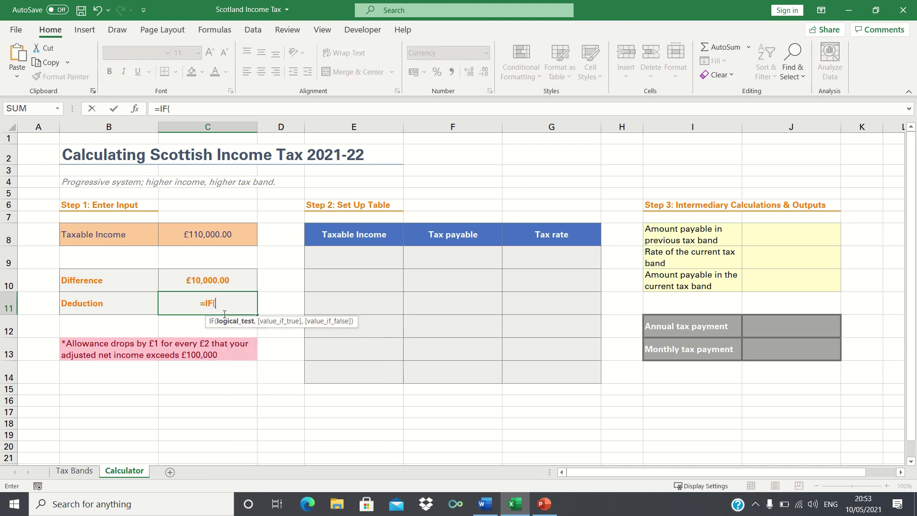
pyautogui.press('Up')
pyautogui.write('/2>12570')
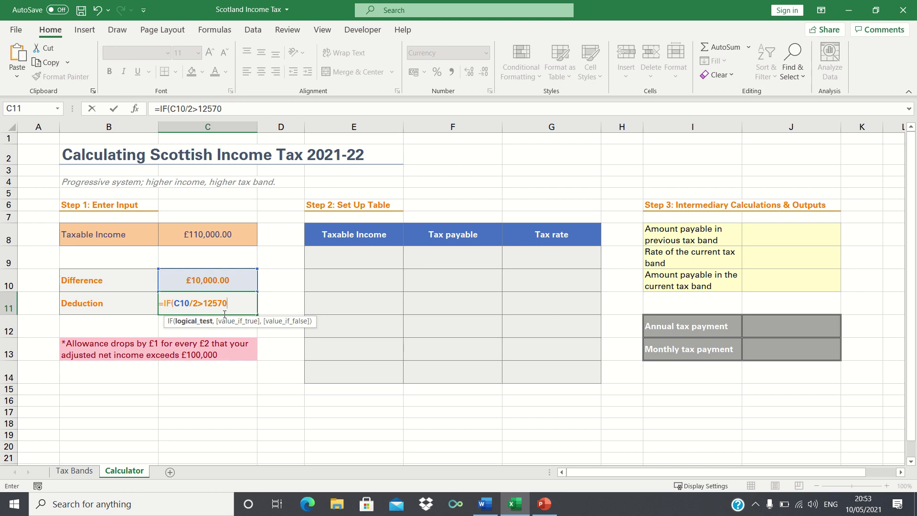
pyautogui.write(',12570')
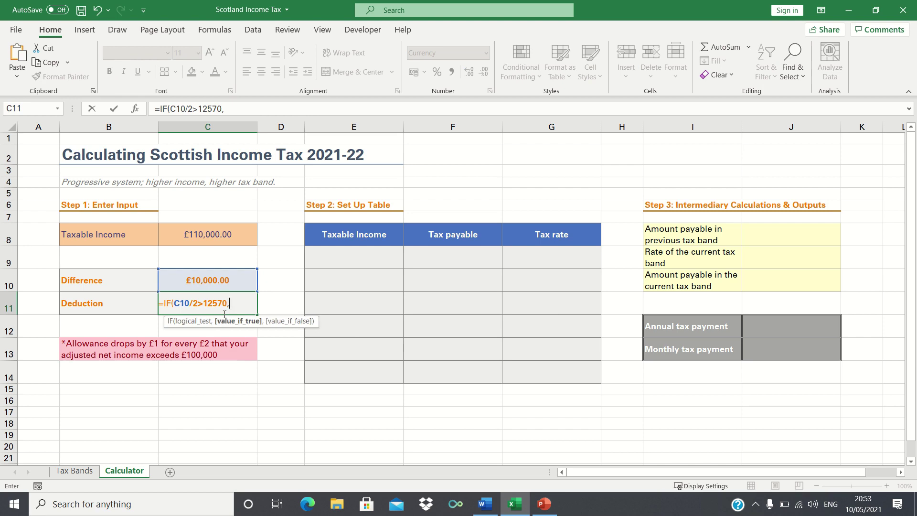
pyautogui.write(',')
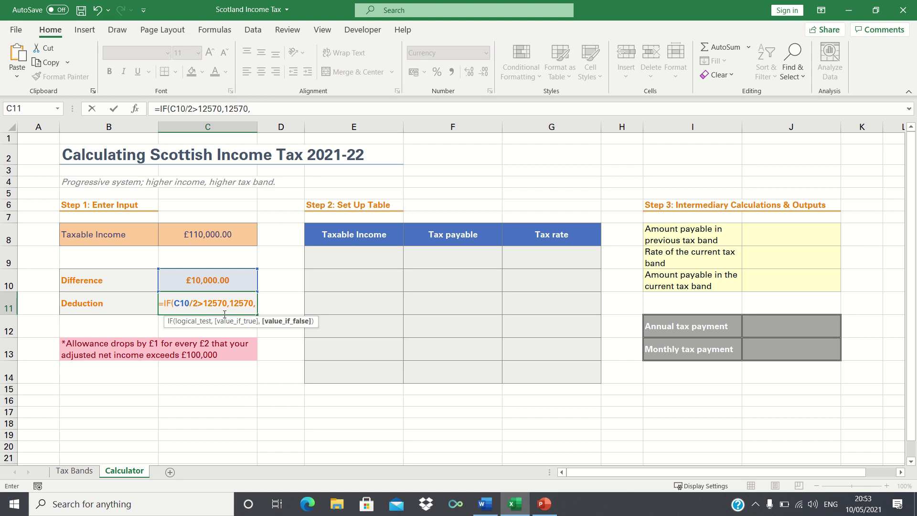
pyautogui.press('Up')
pyautogui.write('/2')
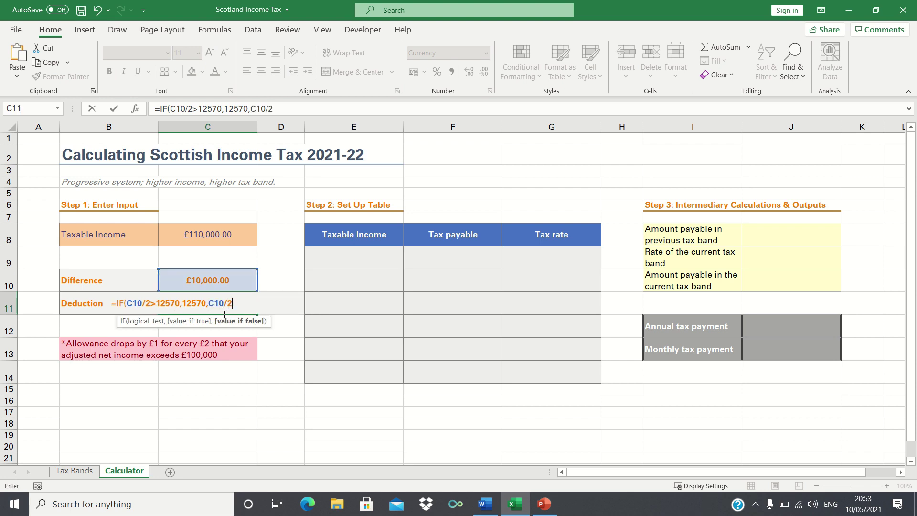
pyautogui.write(')')
pyautogui.press('Return')
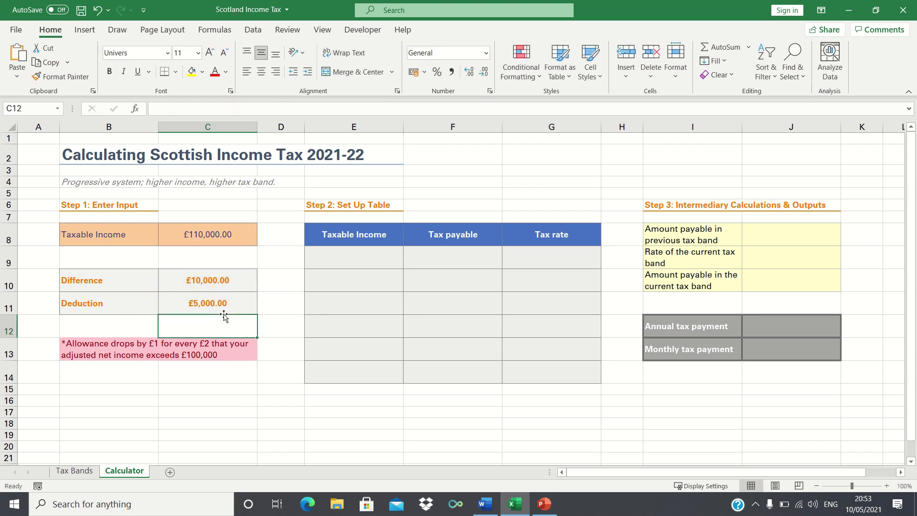
# Step: Test the Deduction formula by changing the taxable income in C8 to 130000
pyautogui.press('Up')
pyautogui.press('Up')
pyautogui.press('Up')
pyautogui.press('Up')
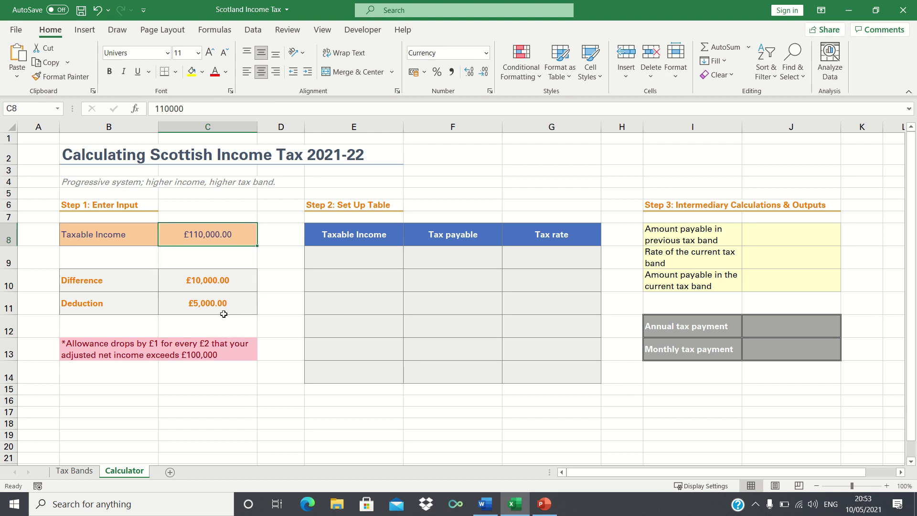
pyautogui.click(165, 110)
pyautogui.press('BackSpace')
pyautogui.write('3')
pyautogui.press('Return')
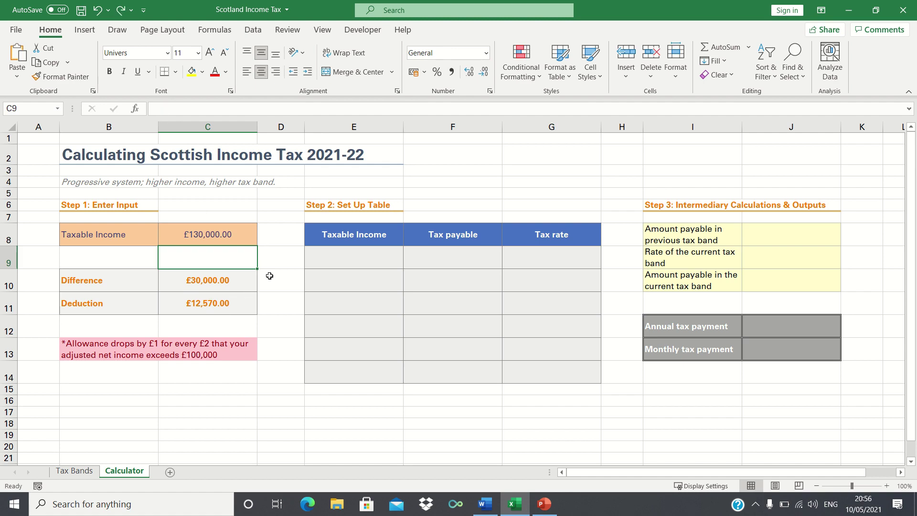
# Step: Check the income bands on the Tax Bands sheet and enter 0 as the first Taxable Income threshold in E9 of the Calculator sheet
pyautogui.press('Right')
pyautogui.press('Right')
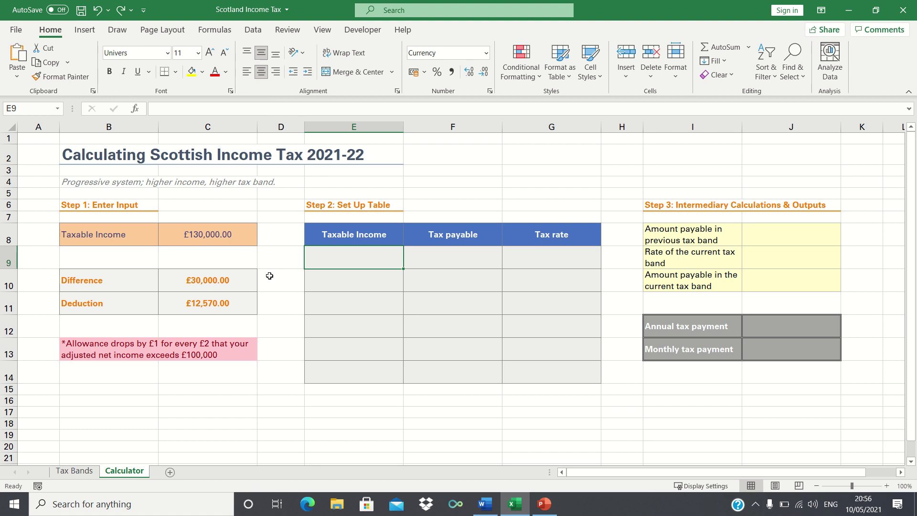
pyautogui.hotkey('ctrl', 'pageup')
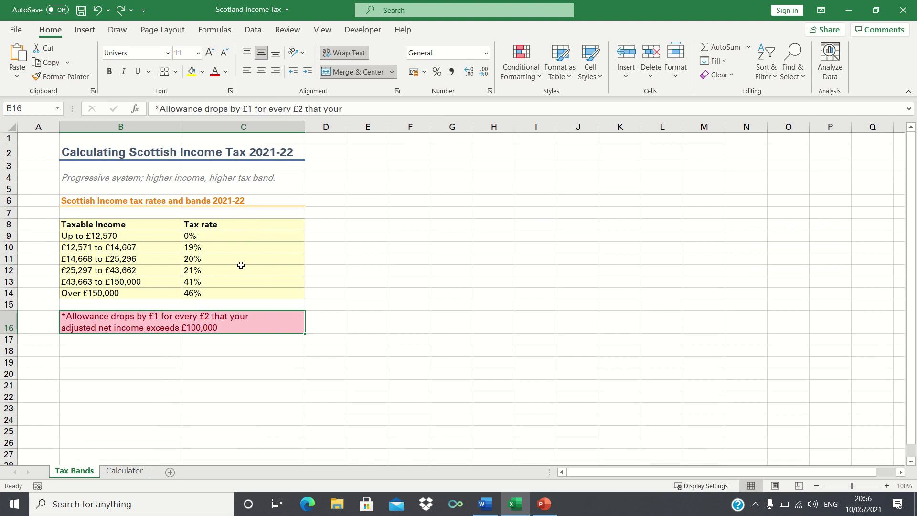
pyautogui.hotkey('ctrl', 'pagedown')
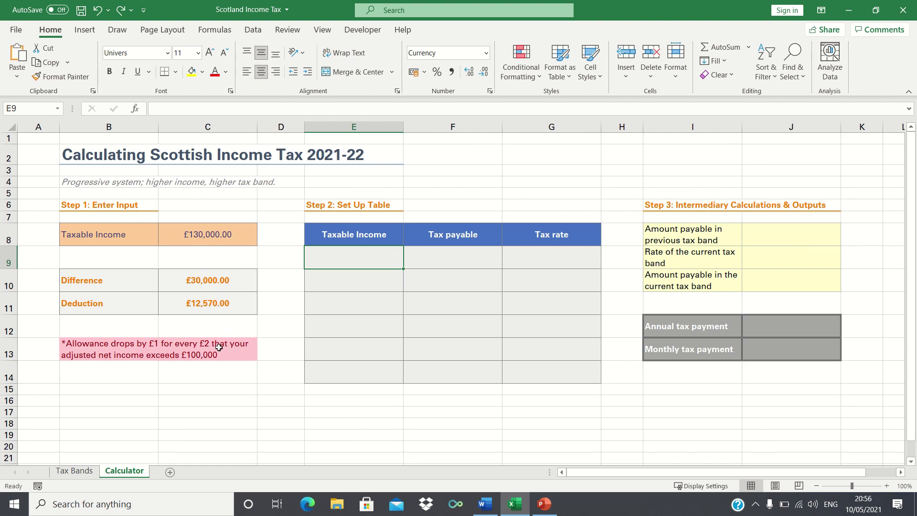
pyautogui.write('0')
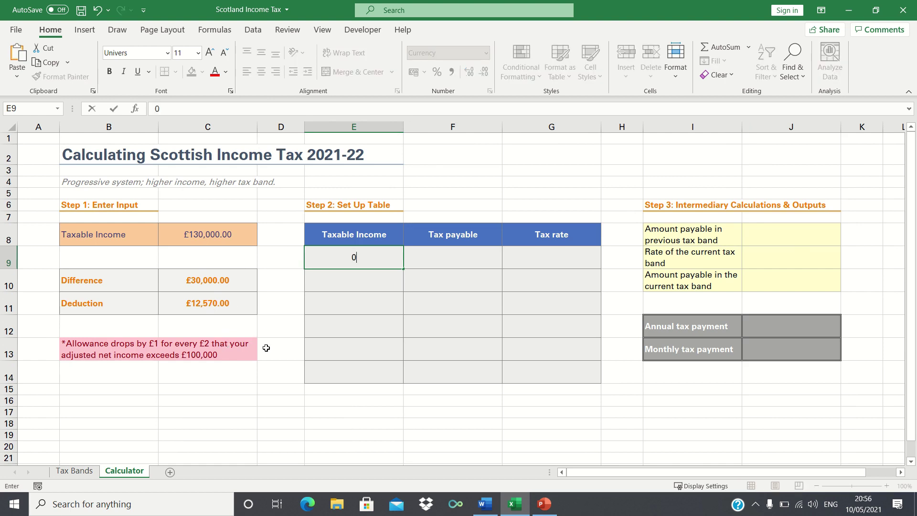
pyautogui.press('Return')
# Step: Enter the second Taxable Income threshold in E10 as =12570-C11, subtracting the Deduction
pyautogui.write('=12570-')
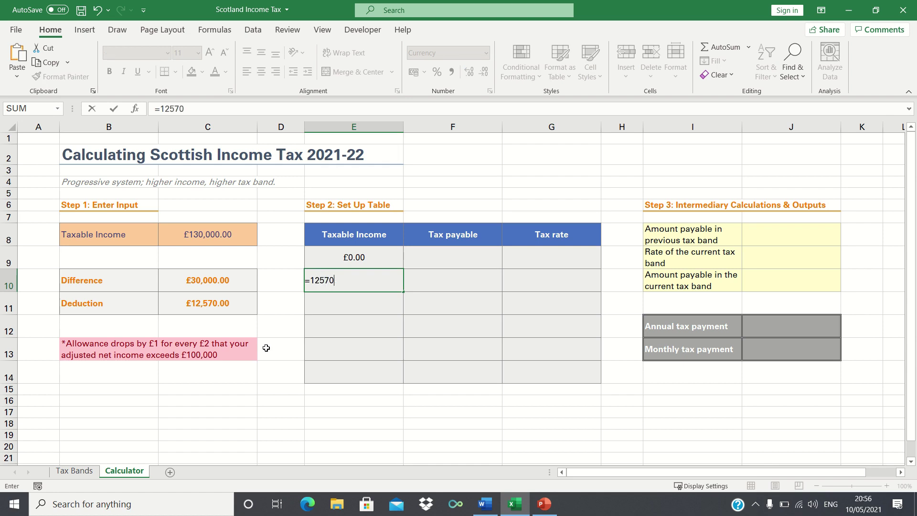
pyautogui.press('Left')
pyautogui.press('Left')
pyautogui.press('Down')
pyautogui.press('Return')
# Step: Enter the third Taxable Income threshold in E11 as =14667-C11
pyautogui.write('=14667-')
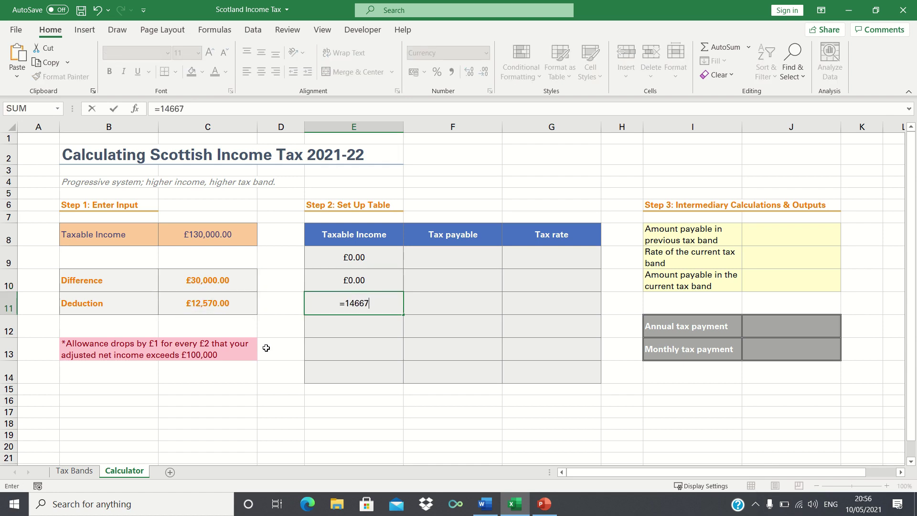
pyautogui.press('Left')
pyautogui.press('Left')
pyautogui.press('Return')
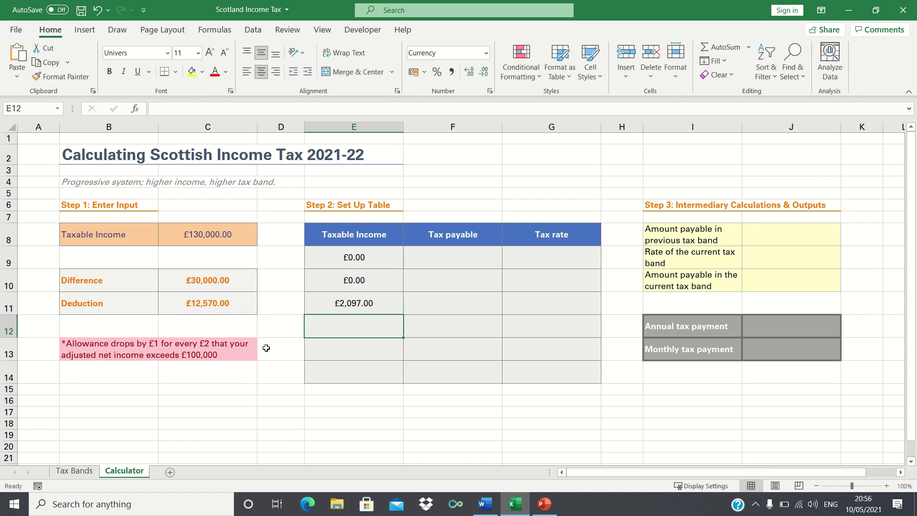
# Step: Enter the fourth Taxable Income threshold in E12 as =25296-C11
pyautogui.write('=25296-')
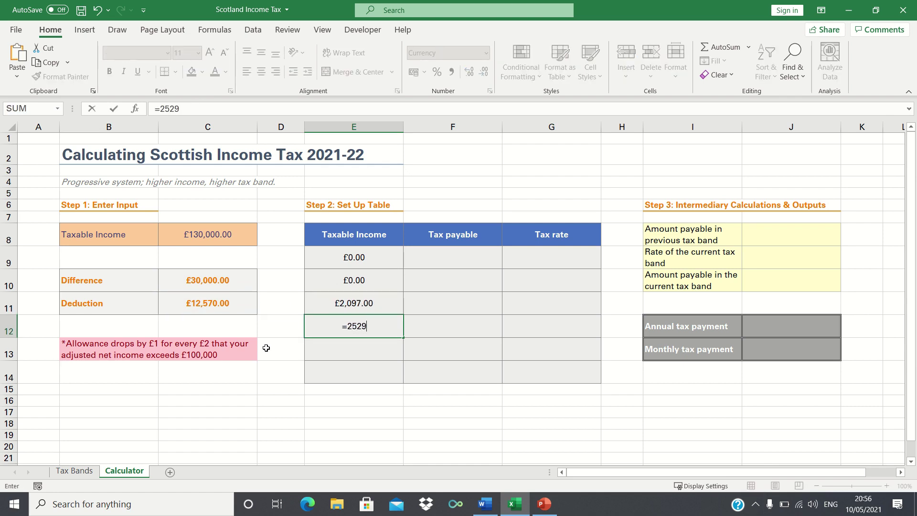
pyautogui.press('Left')
pyautogui.press('Left')
pyautogui.press('Up')
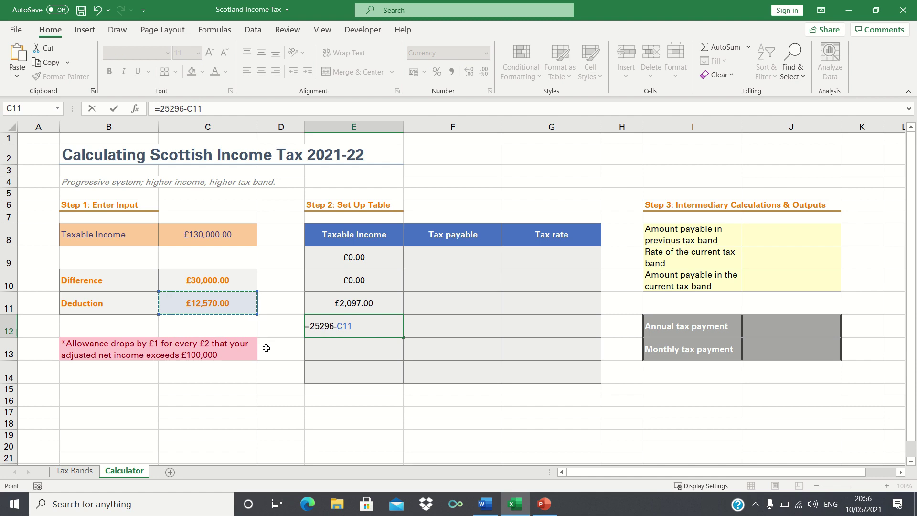
pyautogui.press('Return')
# Step: Complete the Taxable Income column with =43662-C11 in E13 and the fixed value 150000 in E14
pyautogui.write('=436')
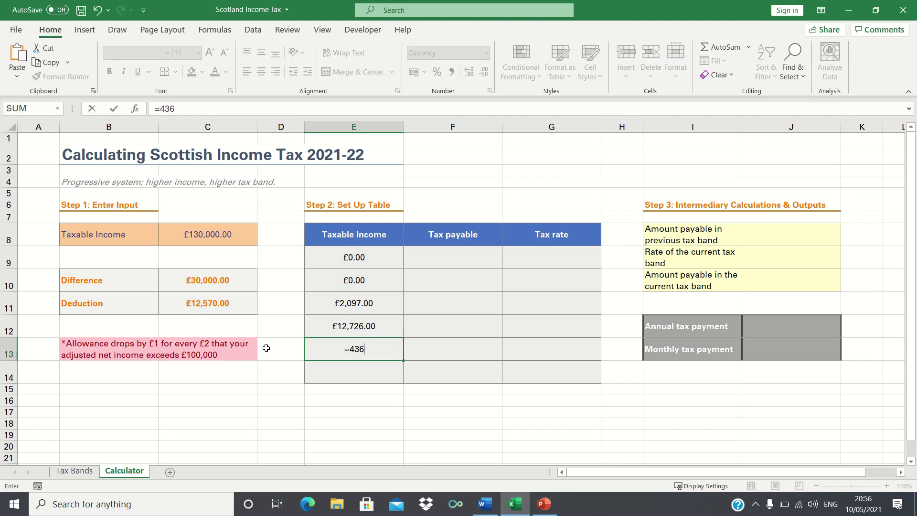
pyautogui.write('62-')
pyautogui.press('Left')
pyautogui.press('Left')
pyautogui.press('Up')
pyautogui.press('Up')
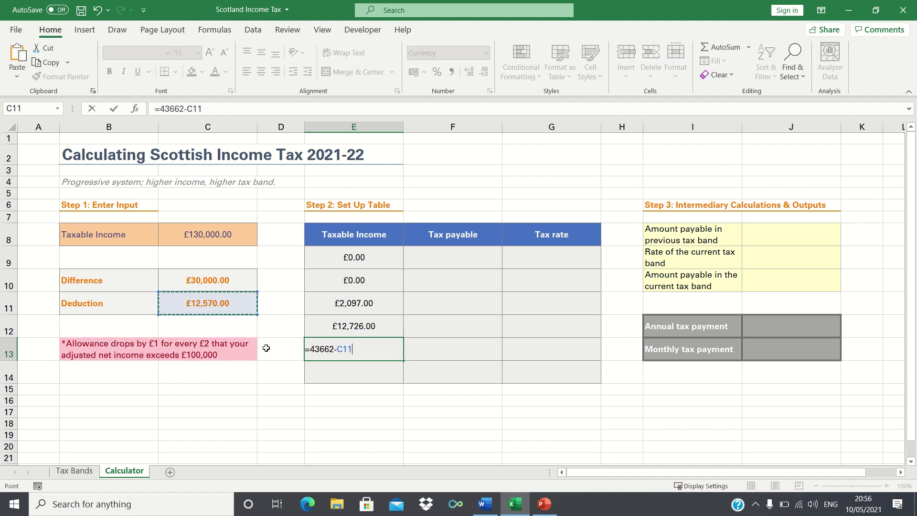
pyautogui.press('Return')
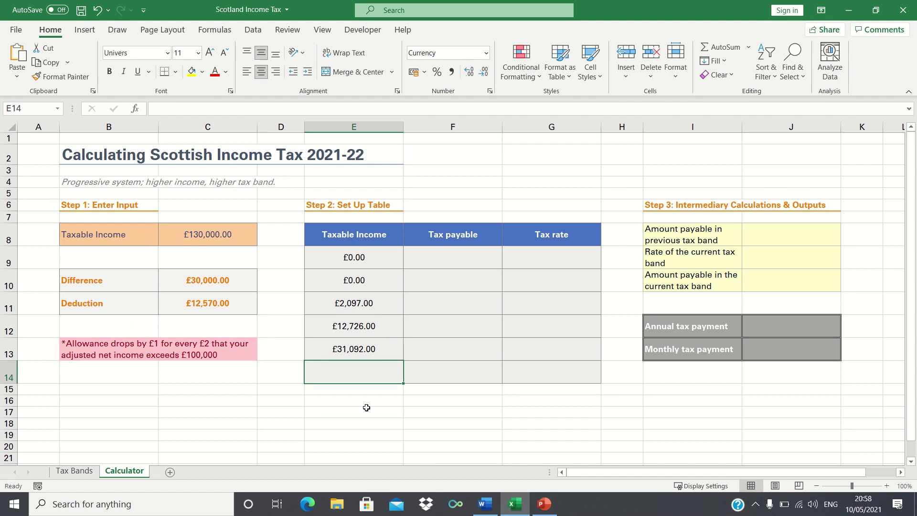
pyautogui.write('150000')
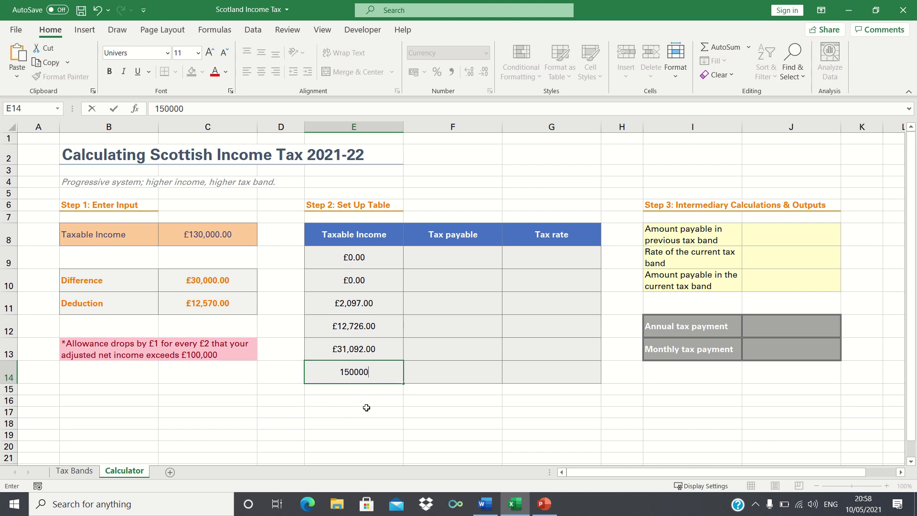
pyautogui.press('Return')
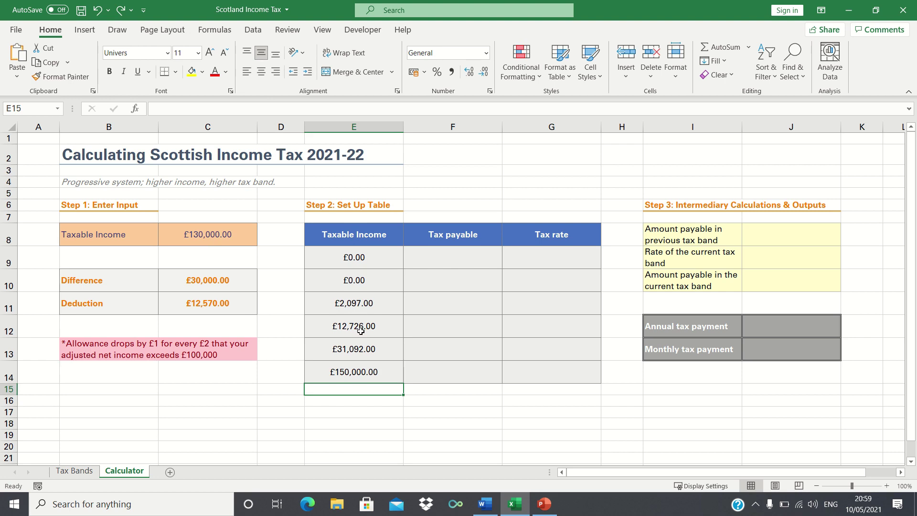
# Step: Set the Taxable Income input in C8 to 50000
pyautogui.click(194, 223)
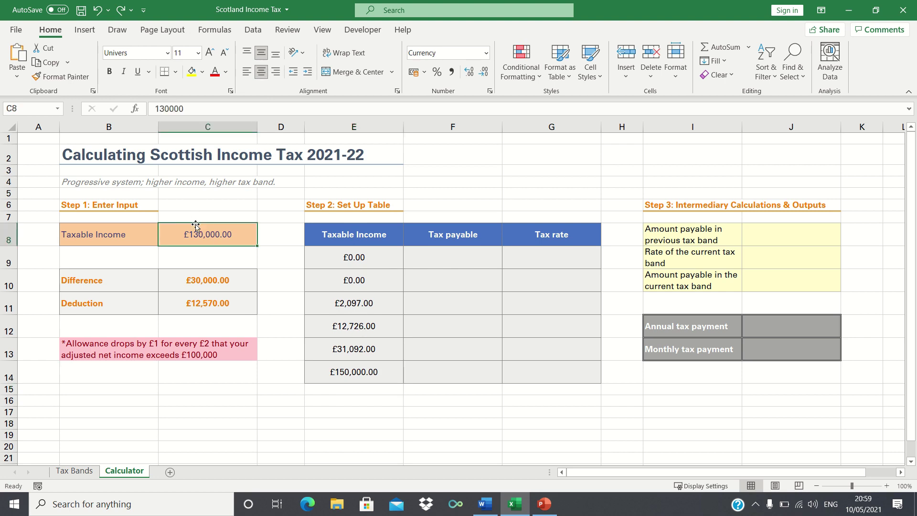
pyautogui.click(164, 109)
pyautogui.press('BackSpace')
pyautogui.press('BackSpace')
pyautogui.write('5')
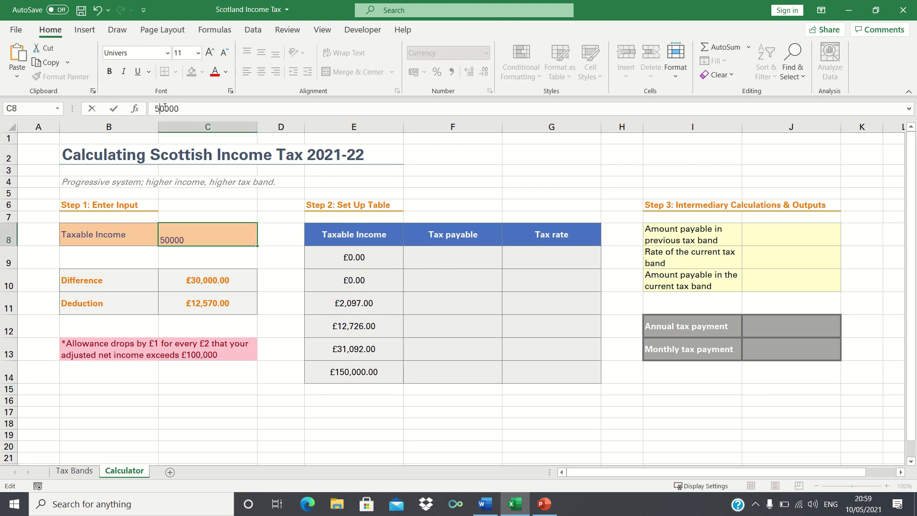
pyautogui.press('Return')
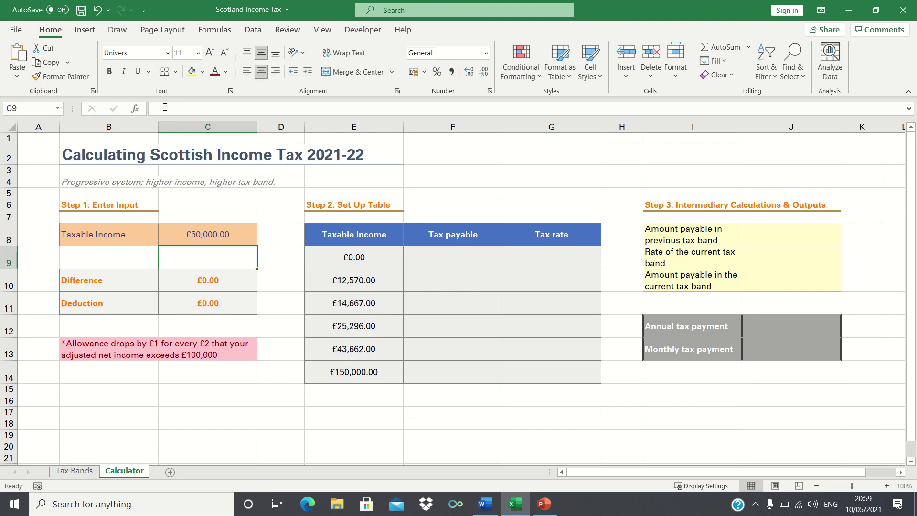
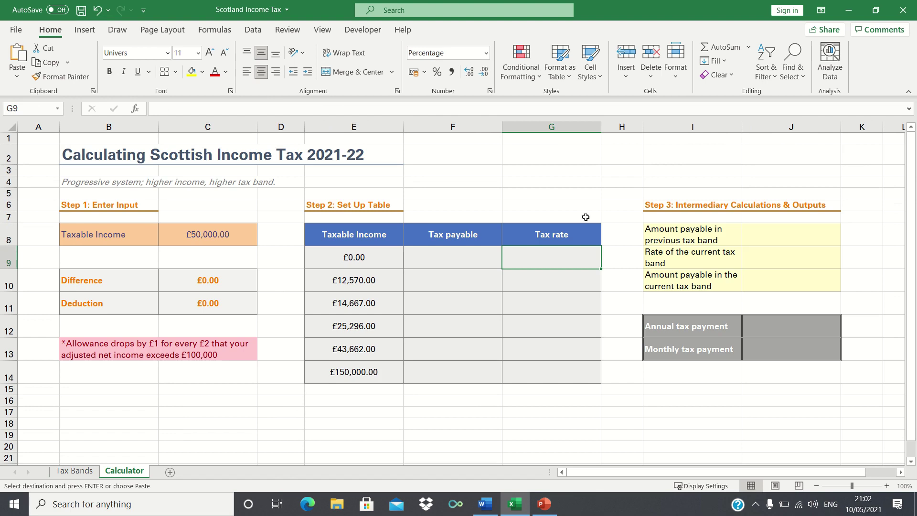
# Step: Paste the copied tax rates as values only into the Tax rate column from G9 to G14
pyautogui.rightClick(564, 254)
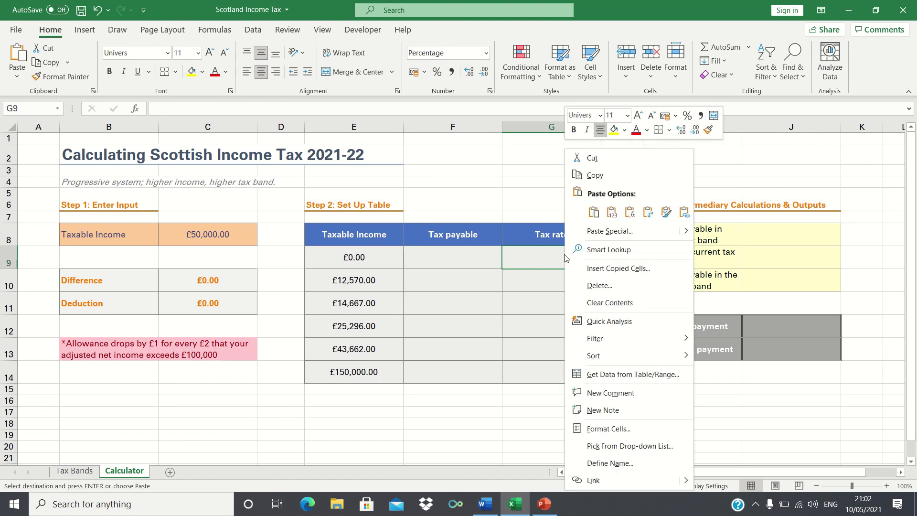
pyautogui.click(603, 229)
pyautogui.click(508, 182)
pyautogui.press('Return')
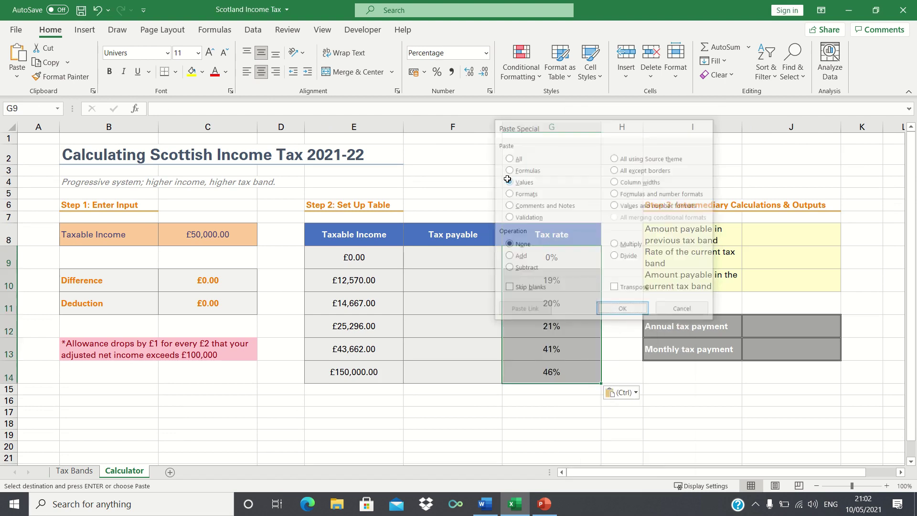
pyautogui.press('Left')
pyautogui.press('Escape')
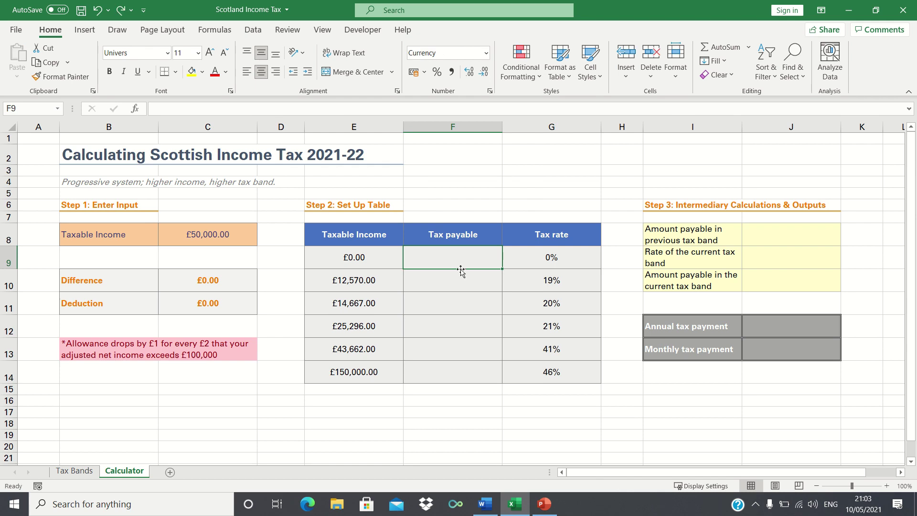
# Step: Enter 0 as the Tax payable for the first two bands in F9 and F10, checking against the Tax Bands sheet
pyautogui.write('0')
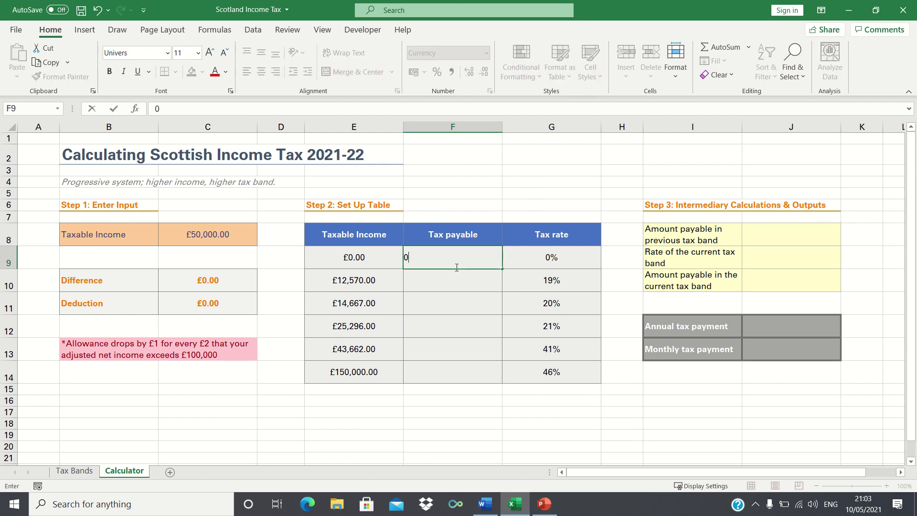
pyautogui.press('Return')
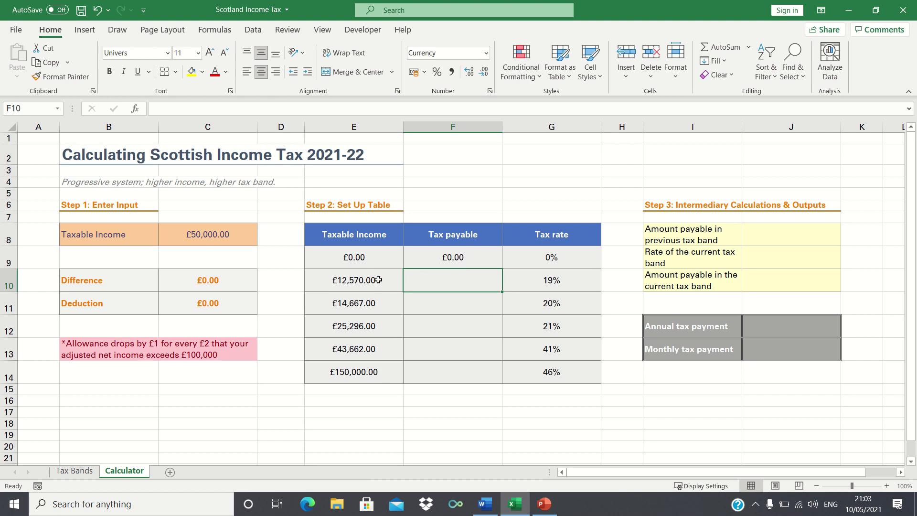
pyautogui.hotkey('ctrl', 'pageup')
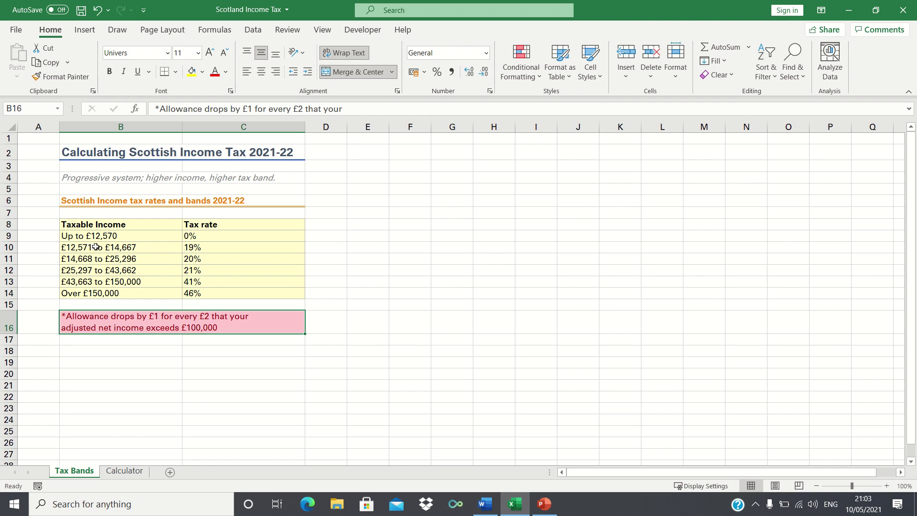
pyautogui.hotkey('ctrl', 'pagedown')
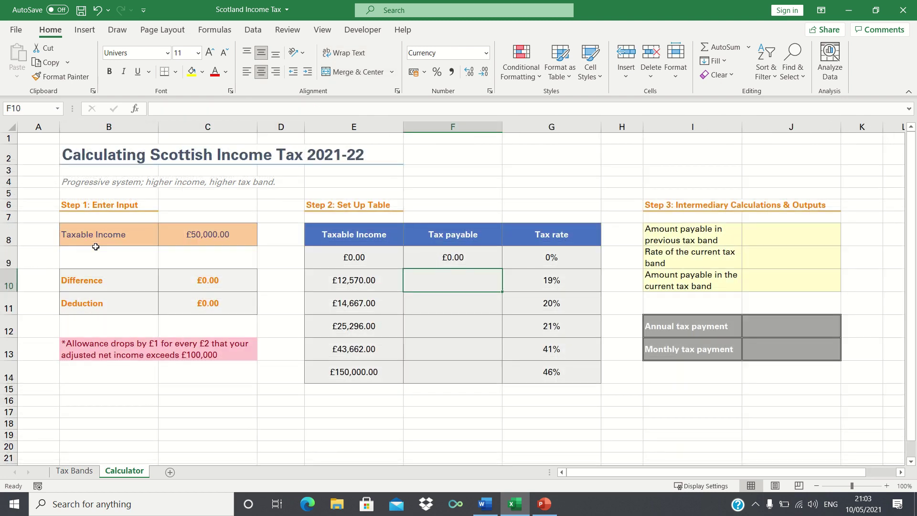
pyautogui.write('0')
pyautogui.press('Return')
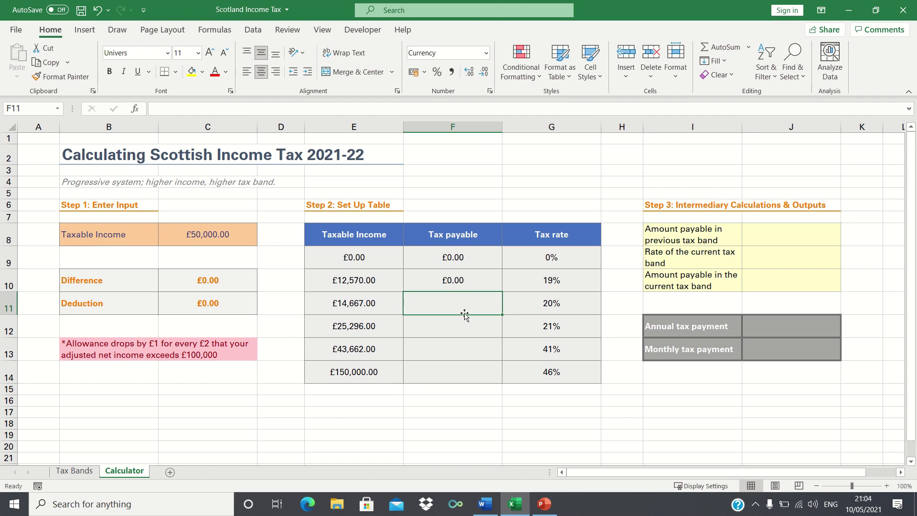
# Step: Enter the cumulative Tax payable formula =F10+(E11-E10)*G10 in F11 and fill it down to F14
pyautogui.write('=')
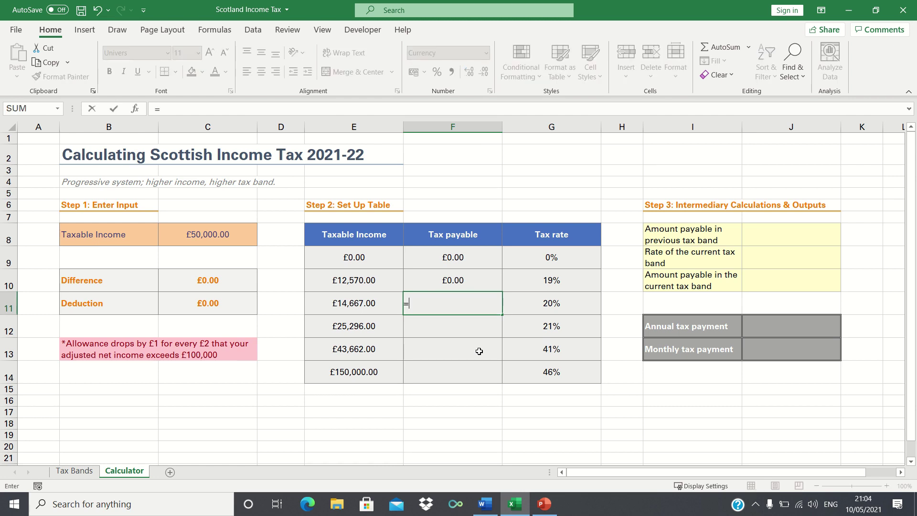
pyautogui.press('Up')
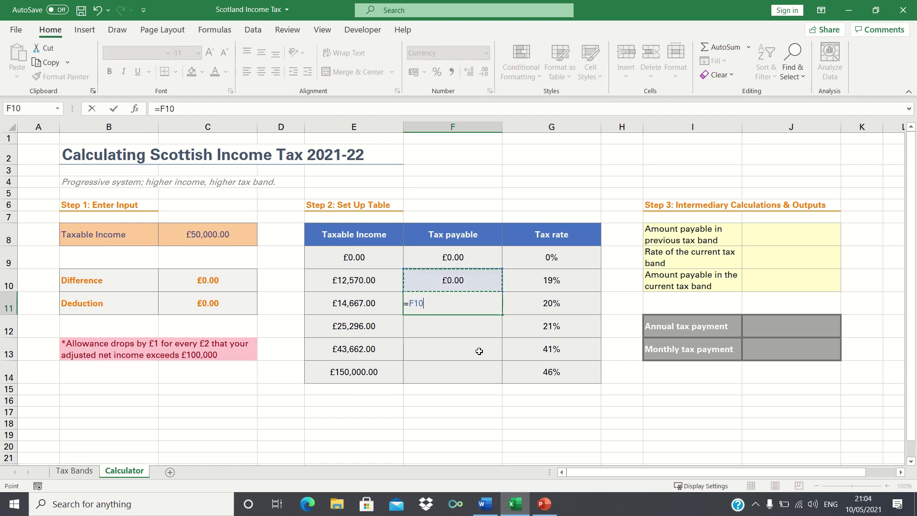
pyautogui.write('+(')
pyautogui.press('Left')
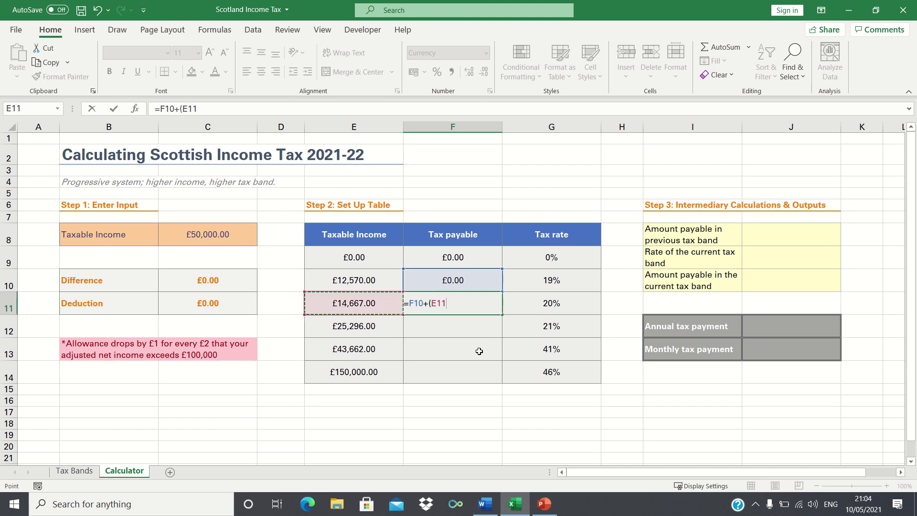
pyautogui.write('-')
pyautogui.press('Left')
pyautogui.press('Up')
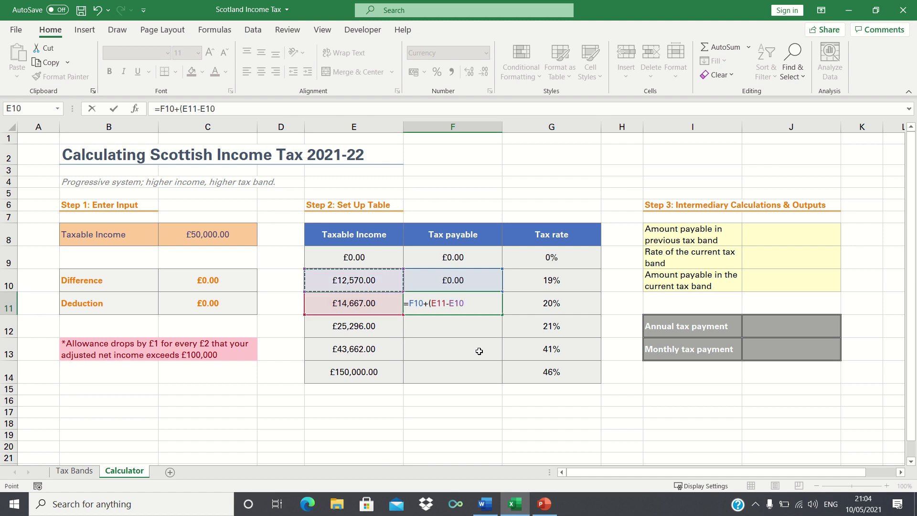
pyautogui.write(')*')
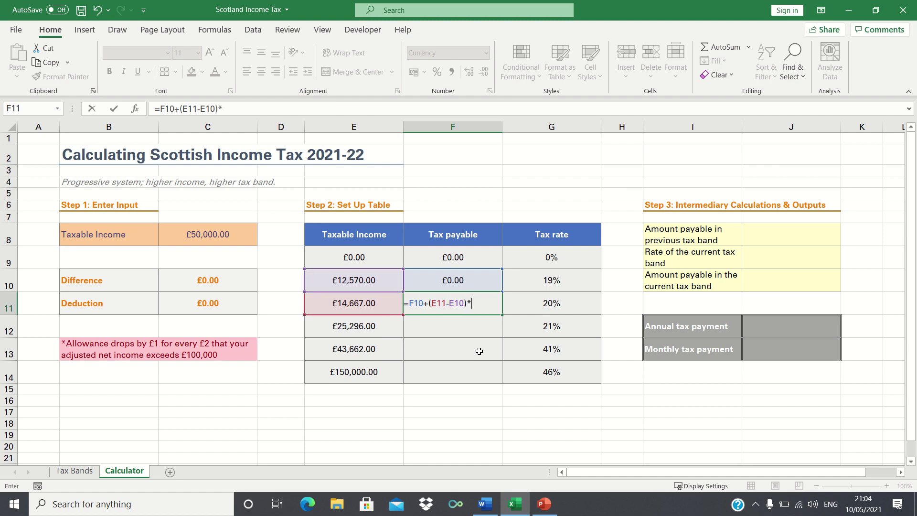
pyautogui.press('Up')
pyautogui.press('Right')
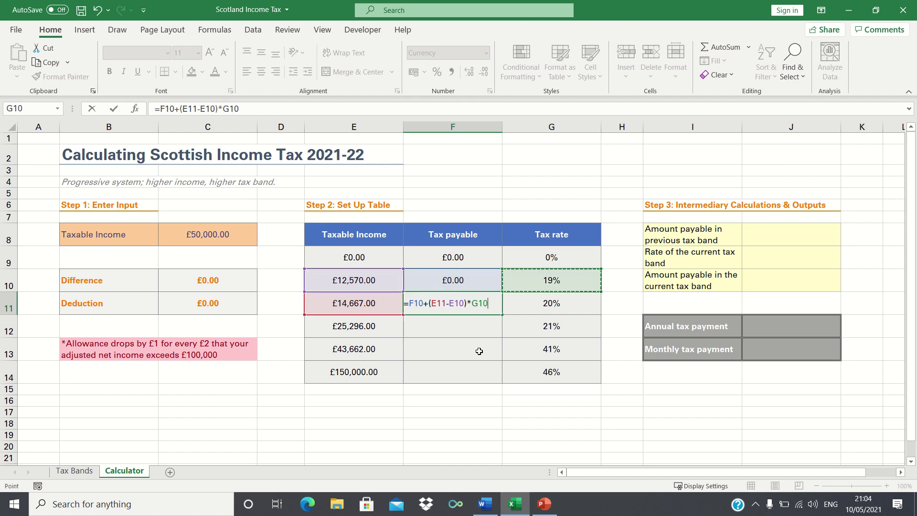
pyautogui.press('Return')
pyautogui.press('Return')
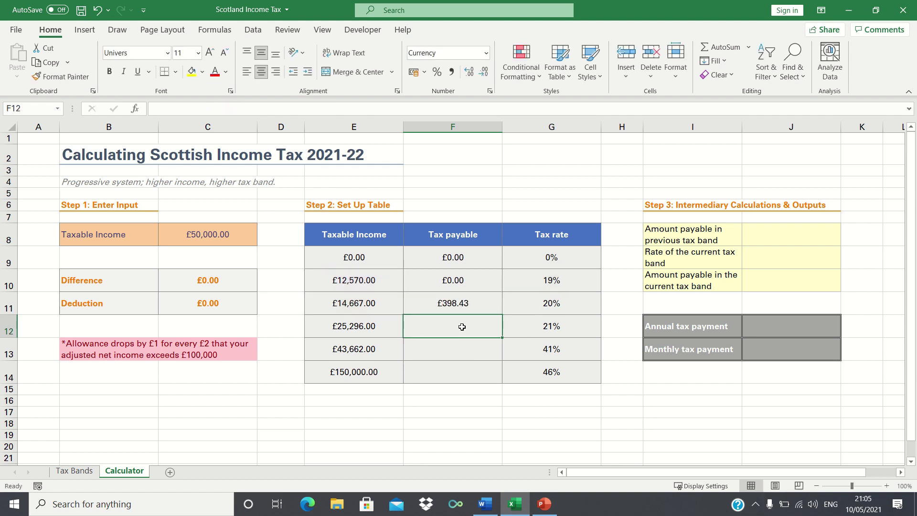
pyautogui.click(488, 297)
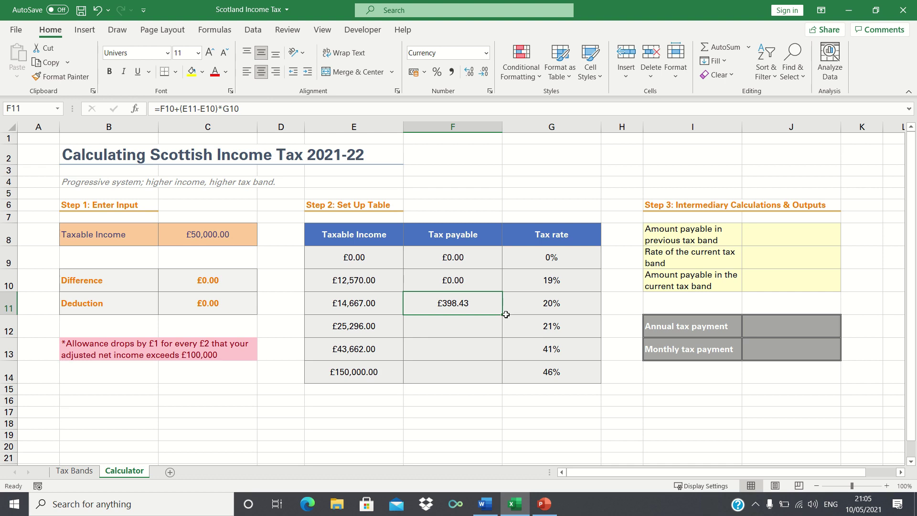
pyautogui.moveTo(502, 314); pyautogui.dragTo(499, 376)
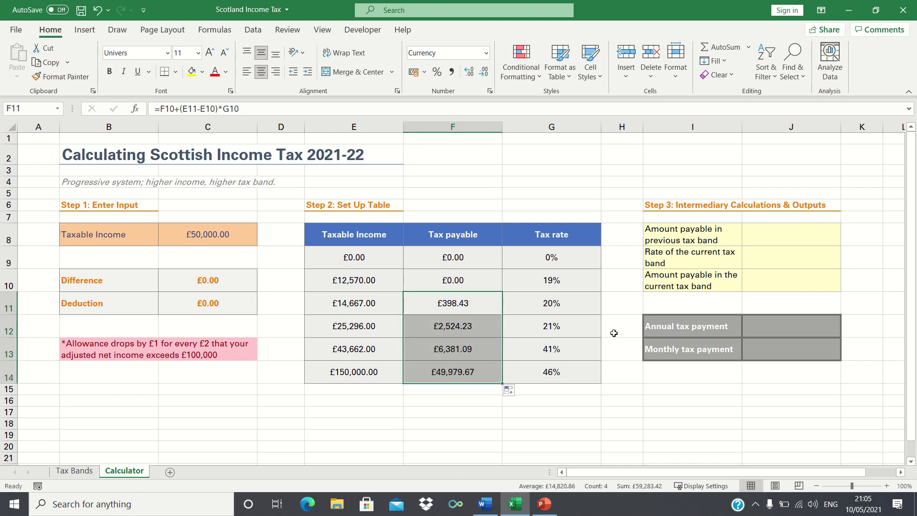
# Step: Enter =VLOOKUP(C8,E9:G14,2,1) in J8 to look up the amount payable in the previous tax band
pyautogui.click(766, 233)
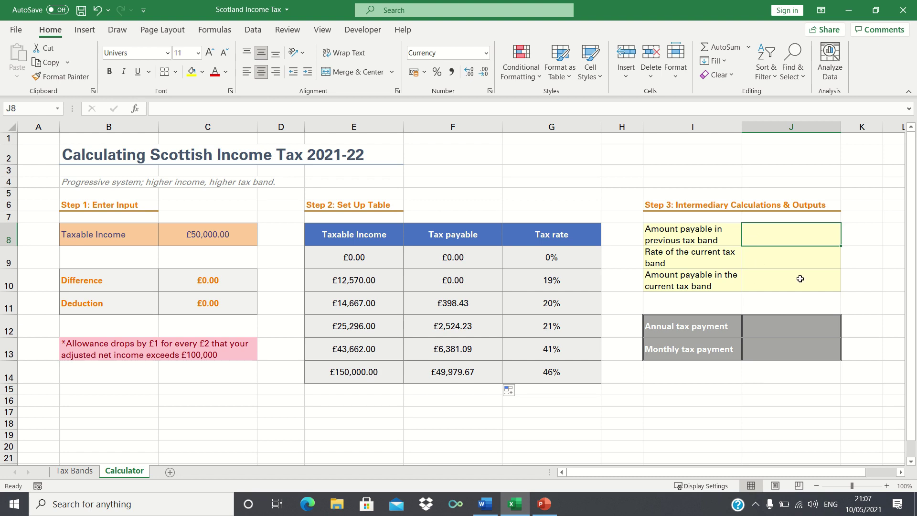
pyautogui.write('=VLOOKUP')
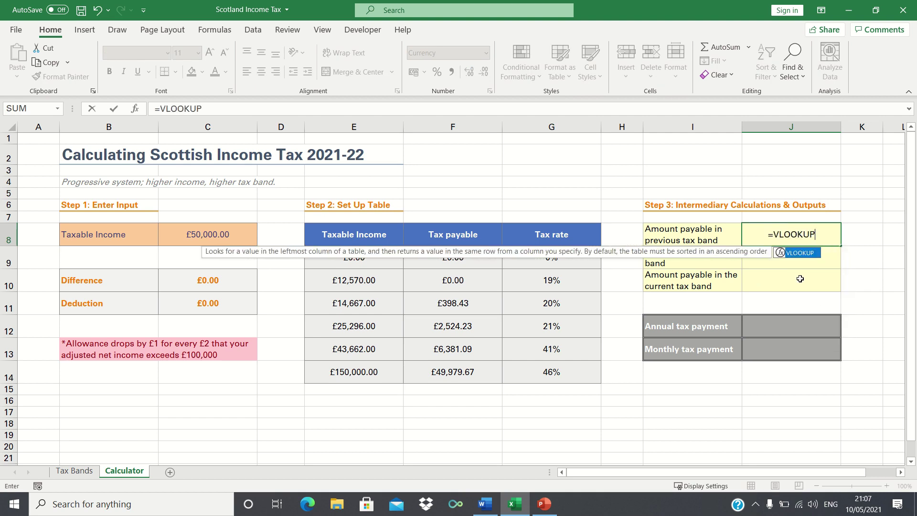
pyautogui.write('(')
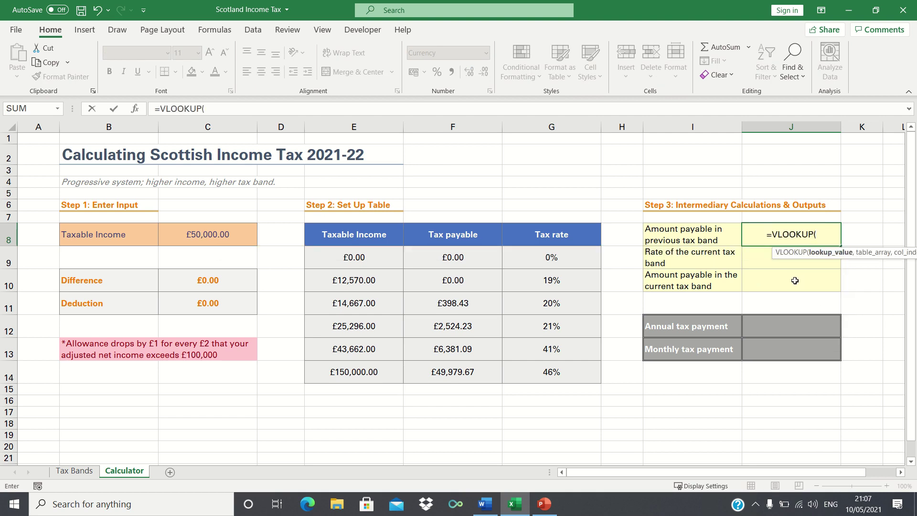
pyautogui.click(220, 230)
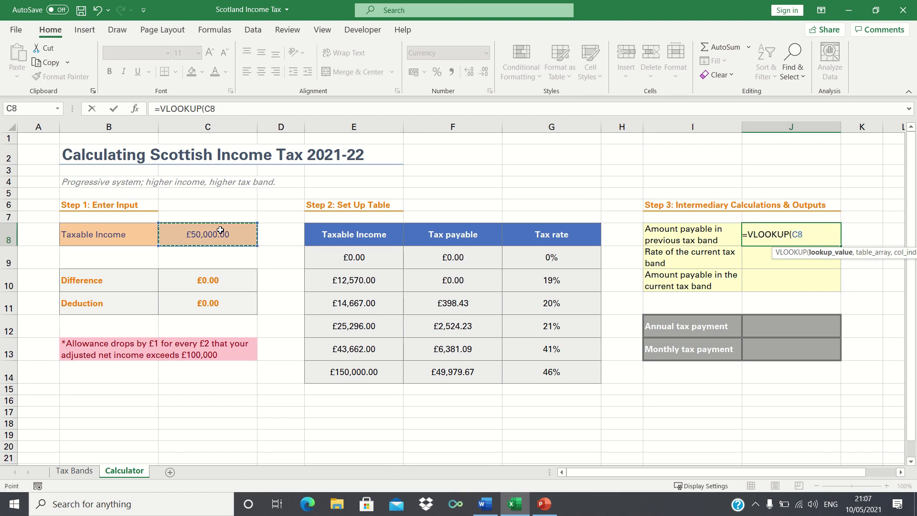
pyautogui.write(',')
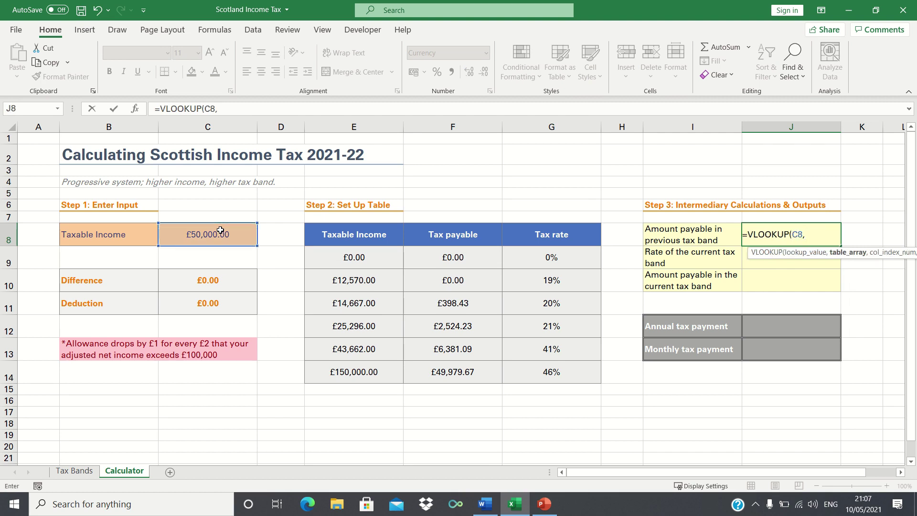
pyautogui.click(326, 260)
pyautogui.hotkey('shift', 'Right')
pyautogui.hotkey('shift', 'Right')
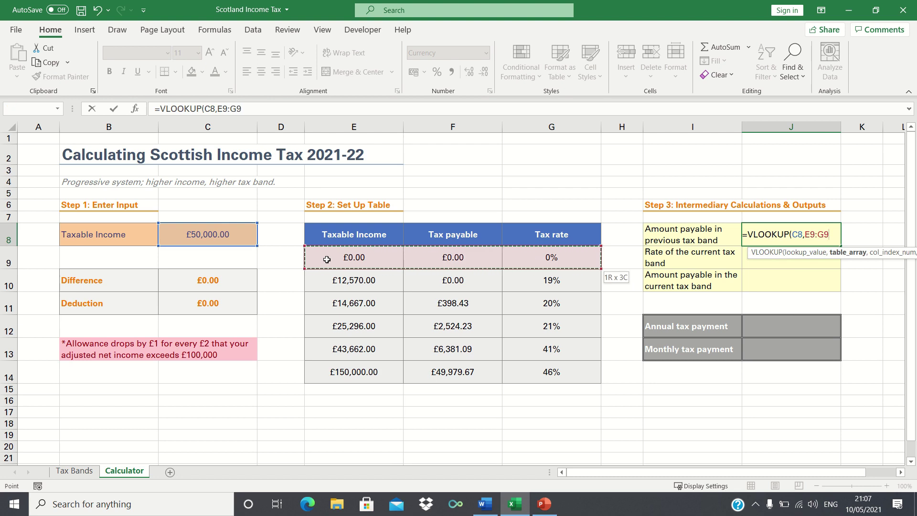
pyautogui.hotkey('ctrl', 'shift', 'Down')
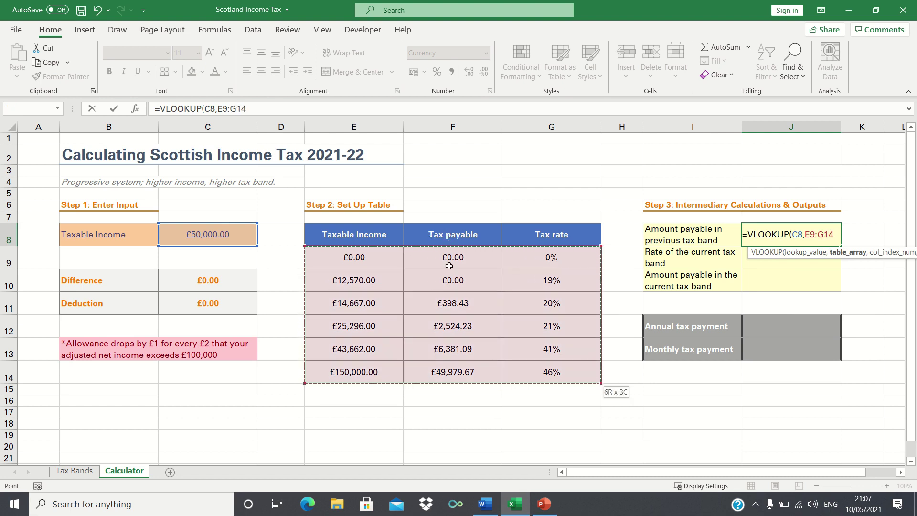
pyautogui.write(',2')
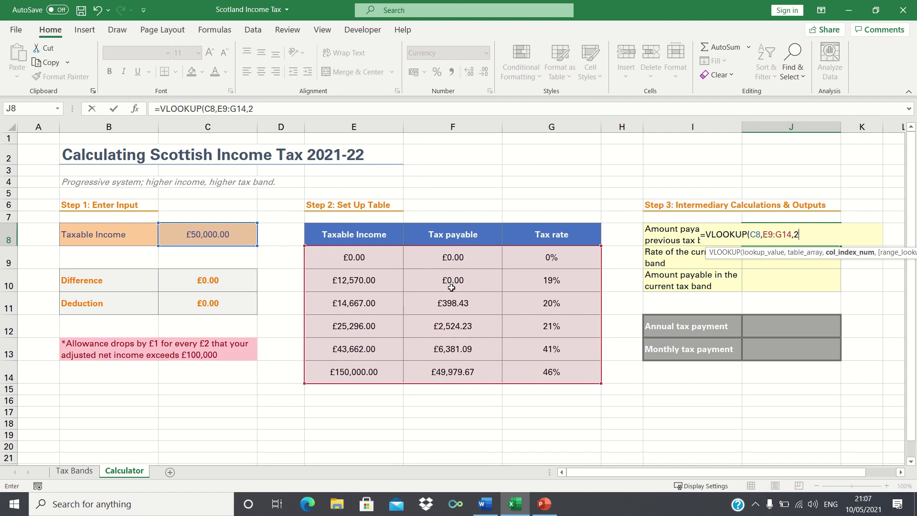
pyautogui.write(',1)')
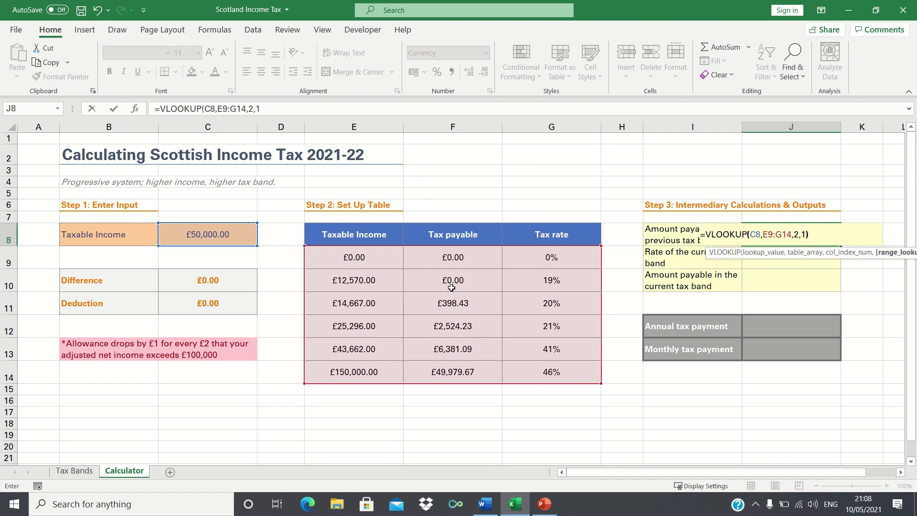
pyautogui.press('Return')
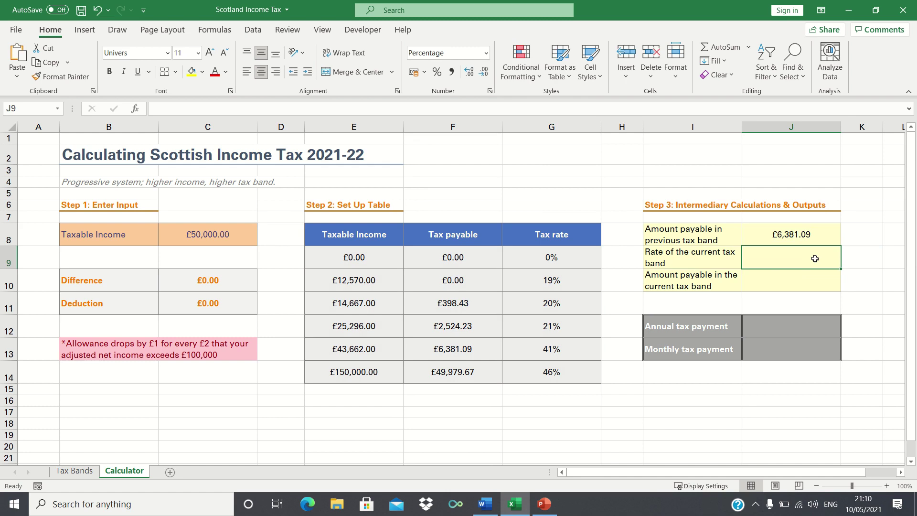
# Step: Enter =VLOOKUP(C8,E9:G14,3,1) in J9 for the current band's rate, reusing the J8 lookup with column index 3
pyautogui.click(399, 103)
pyautogui.write('=VLOOKUP(C8,E9:G14,2,1)')
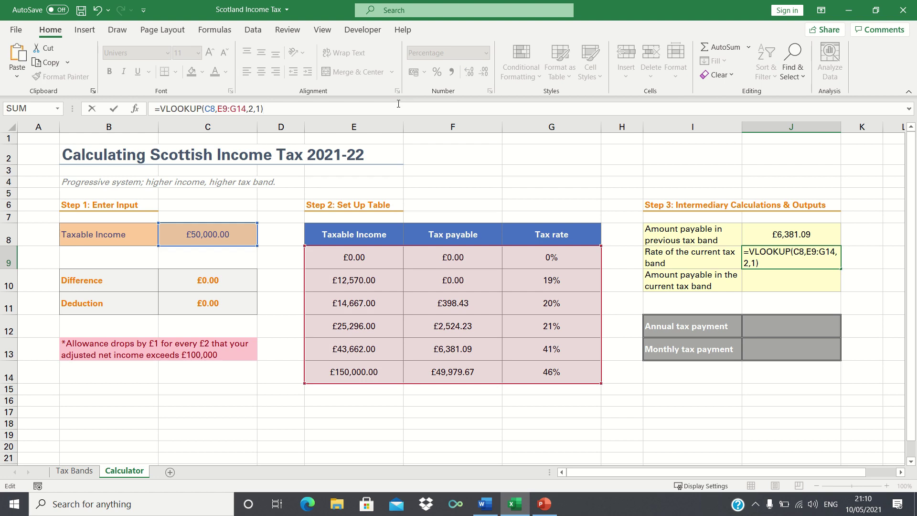
pyautogui.click(252, 109)
pyautogui.press('BackSpace')
pyautogui.write('3')
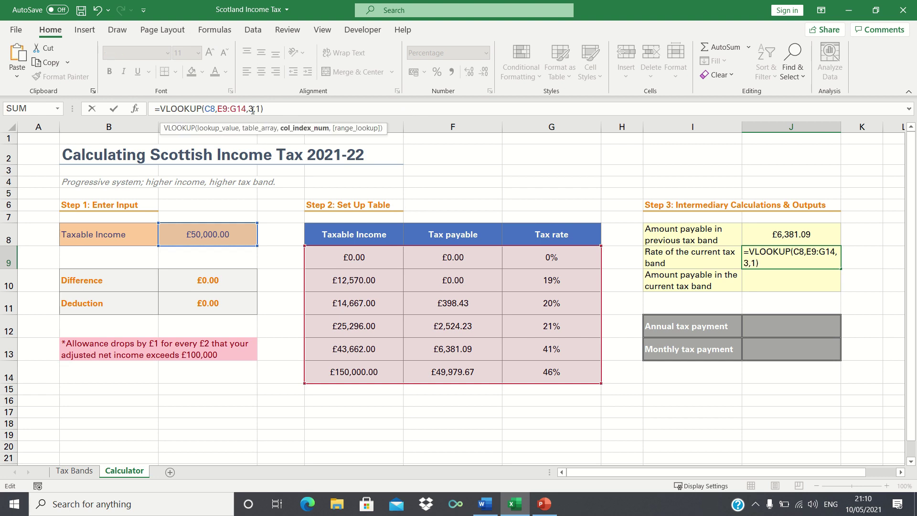
pyautogui.press('Return')
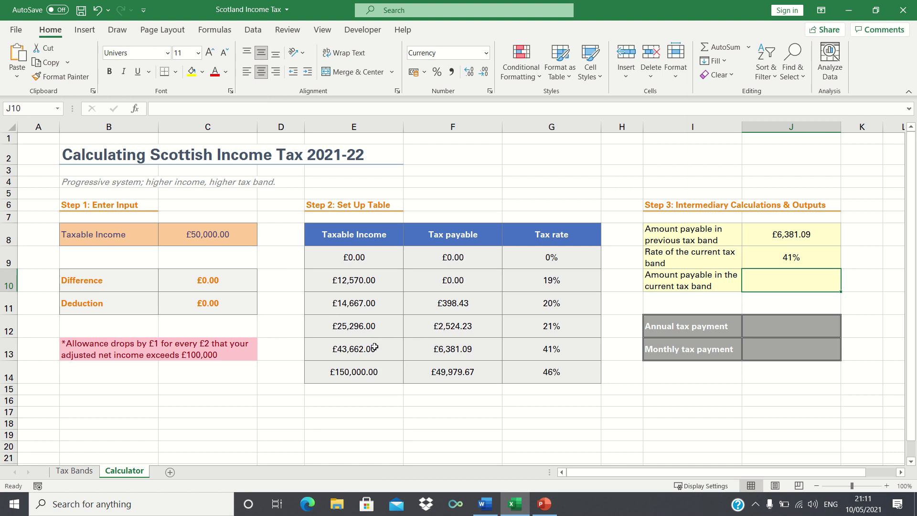
# Step: Enter =C8-VLOOKUP(C8,E9:G14,1,1) in J10 for the amount payable in the current tax band, reusing the J8 lookup with column index 1
pyautogui.write('=')
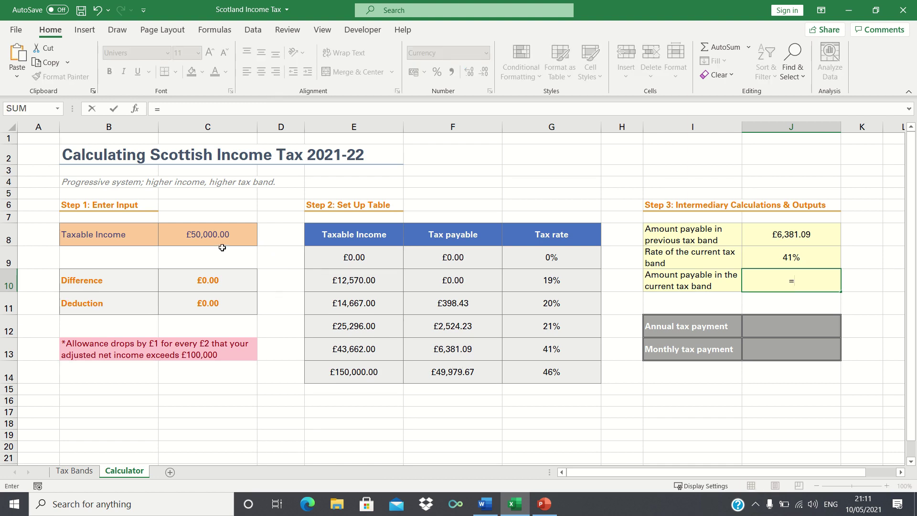
pyautogui.click(226, 233)
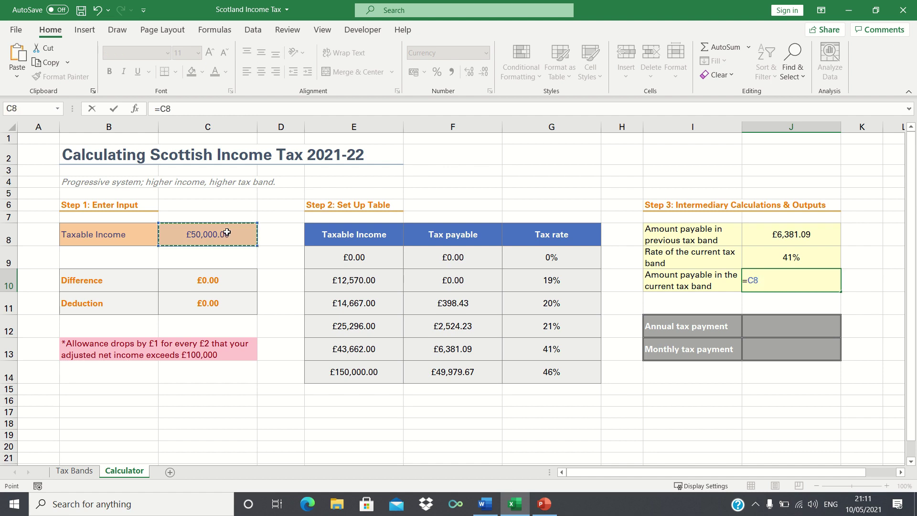
pyautogui.write('-')
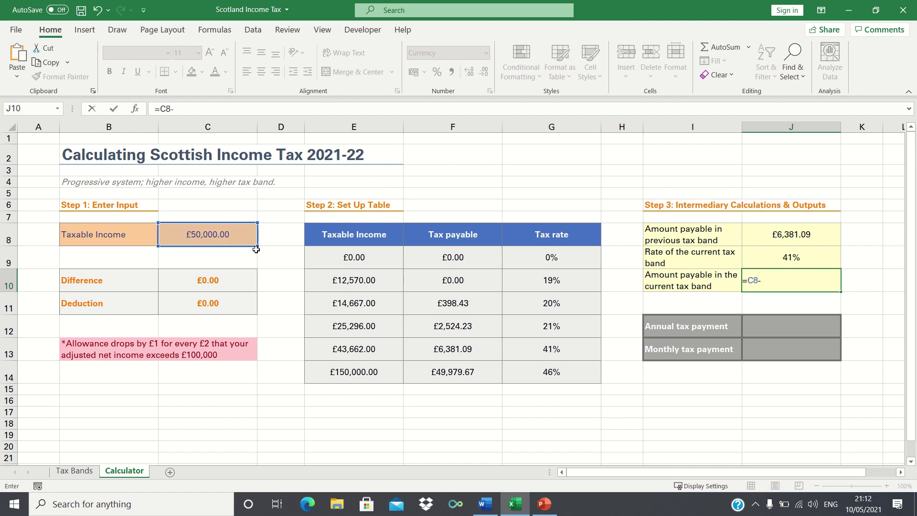
pyautogui.click(182, 108)
pyautogui.write('VLOOKUP(C8,E9:G14,2,1)')
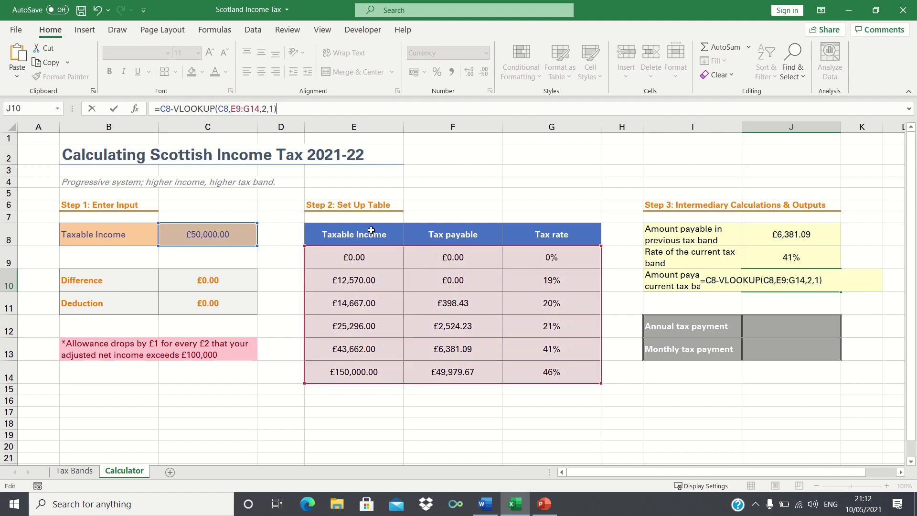
pyautogui.click(264, 108)
pyautogui.press('BackSpace')
pyautogui.write('1')
pyautogui.hotkey('ctrl', 'Return')
pyautogui.press('Return')
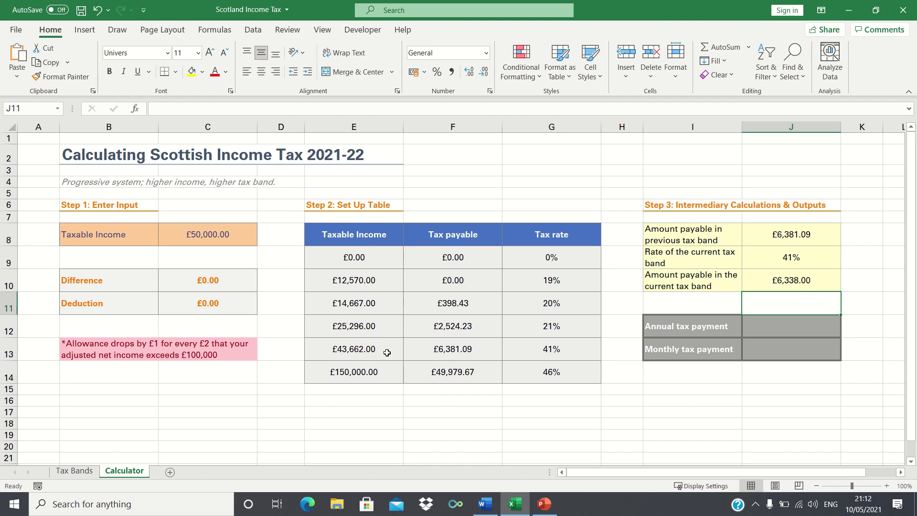
pyautogui.hotkey('ctrl', 'z')
# Step: Enter =J8+J9*J10 in J12 to calculate the annual tax payment
pyautogui.press('Down')
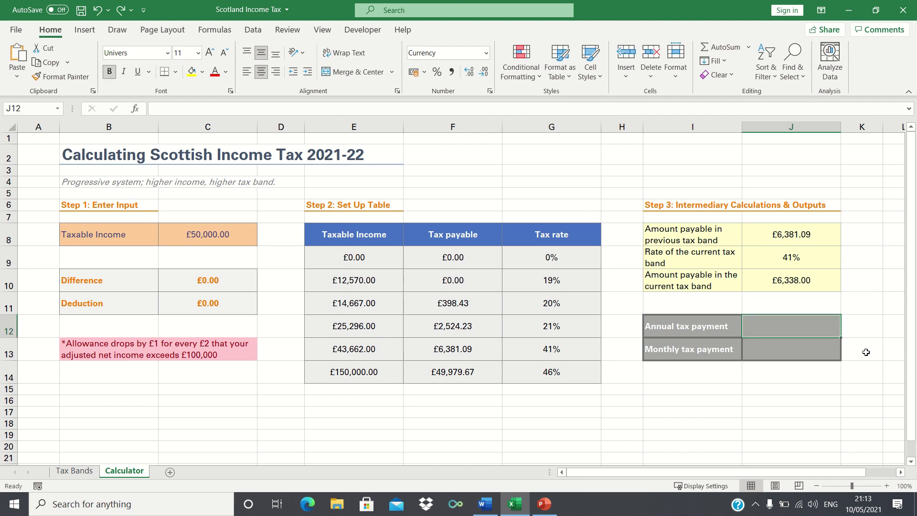
pyautogui.write('=')
pyautogui.press('Up')
pyautogui.press('Up')
pyautogui.press('Up')
pyautogui.press('Up')
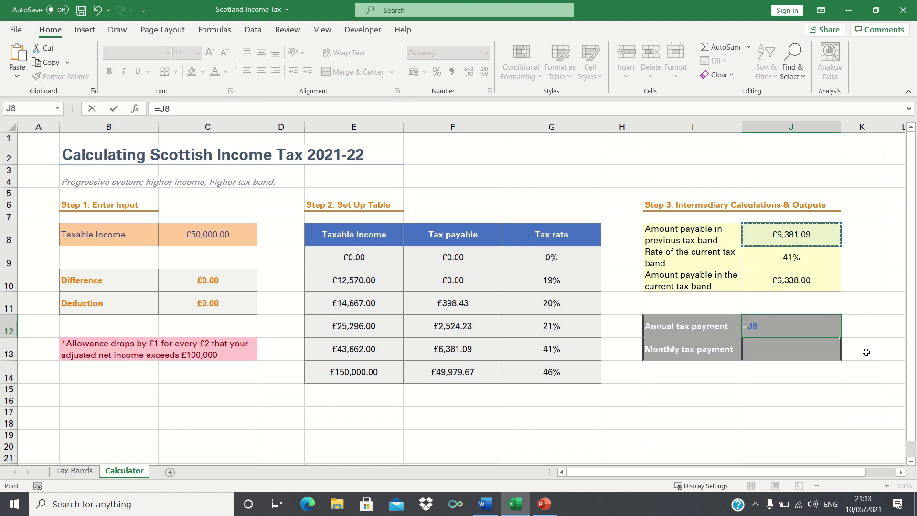
pyautogui.write('+')
pyautogui.press('Up')
pyautogui.press('Up')
pyautogui.press('Up')
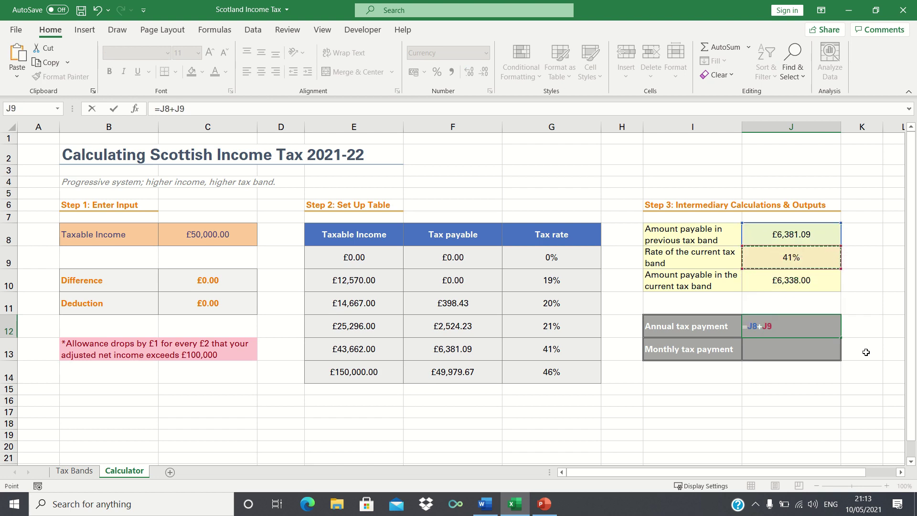
pyautogui.write('*')
pyautogui.press('Up')
pyautogui.press('Up')
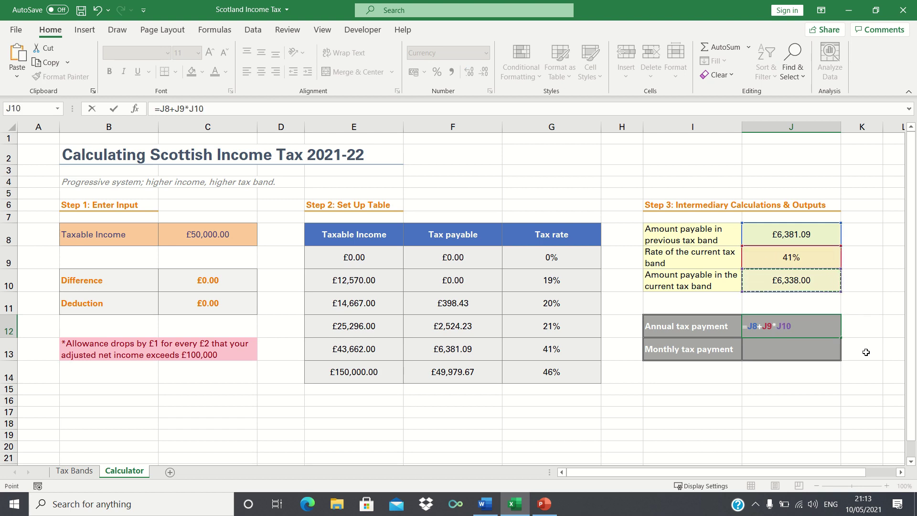
pyautogui.press('Return')
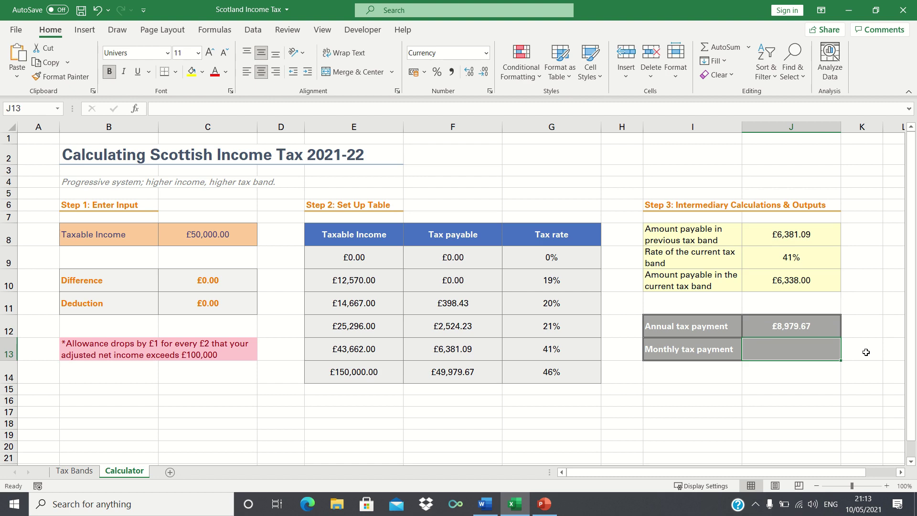
# Step: Enter =J12/12 in J13 to calculate the monthly tax payment
pyautogui.write('=')
pyautogui.press('Up')
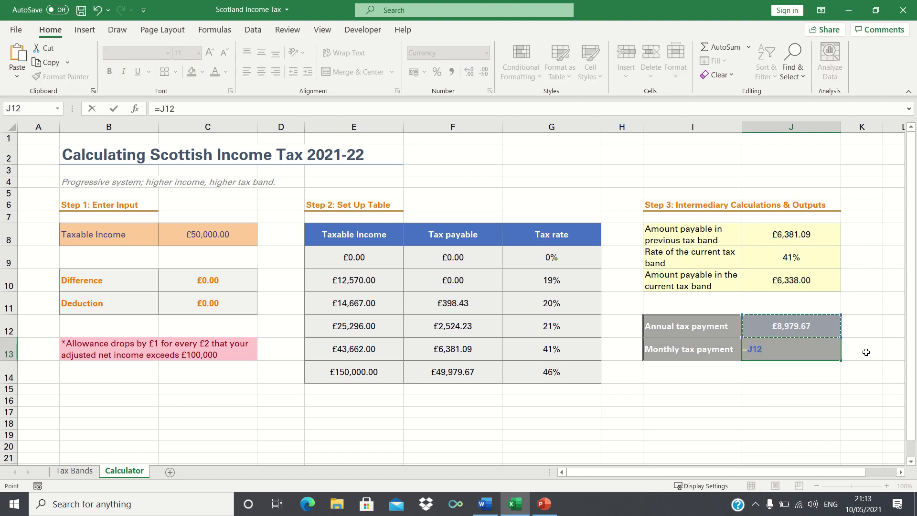
pyautogui.write('/12')
pyautogui.press('Return')
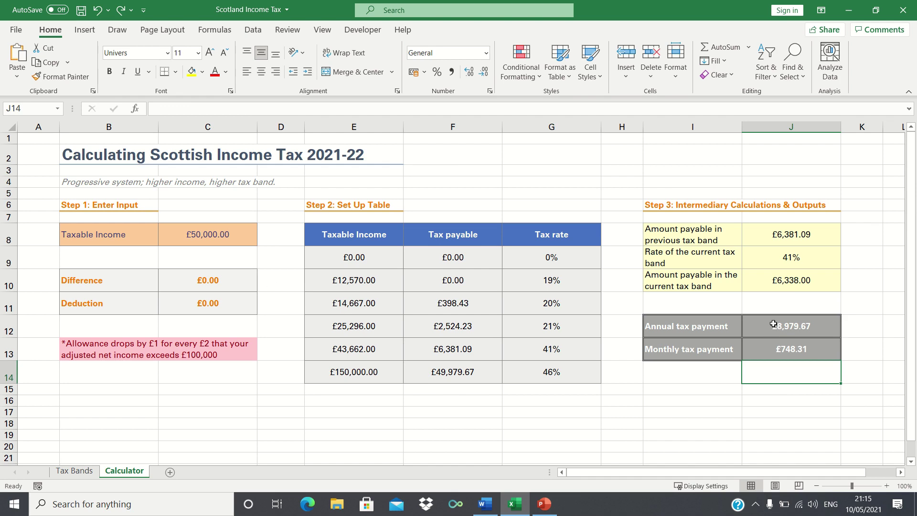
# Step: Change the taxable income in C8 to 110000 to test the calculator above the £100,000 allowance threshold
pyautogui.click(219, 232)
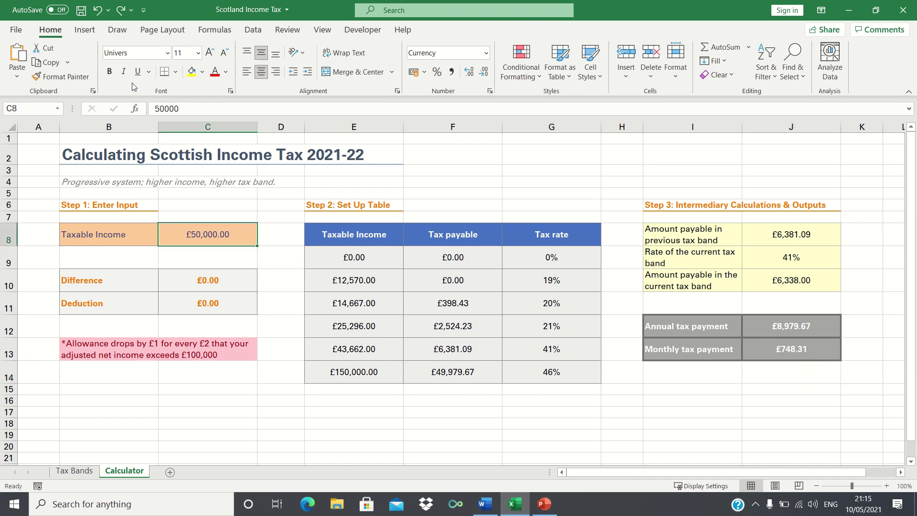
pyautogui.click(161, 108)
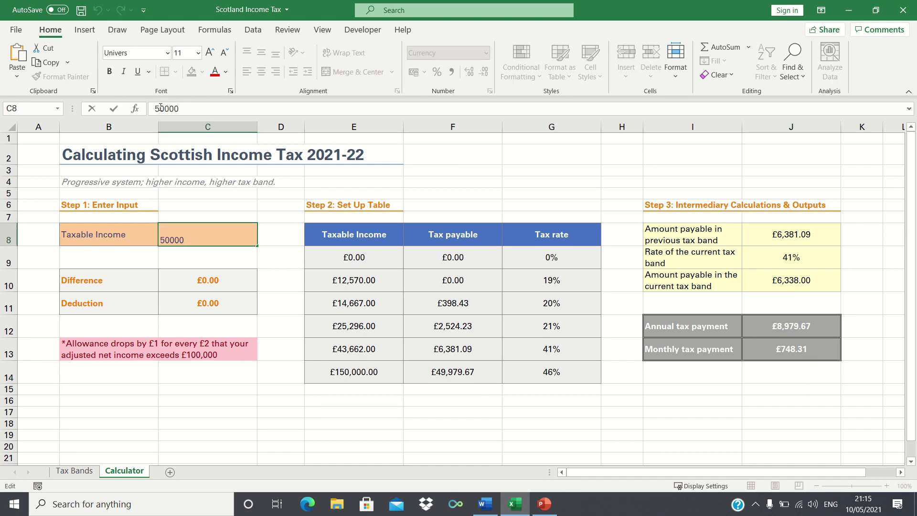
pyautogui.press('BackSpace')
pyautogui.write('11')
pyautogui.press('Return')
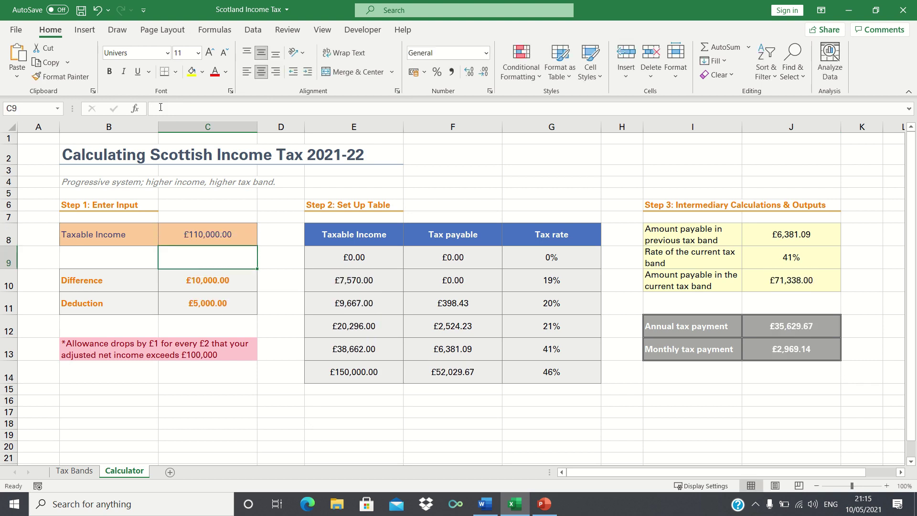
pyautogui.click(780, 372)
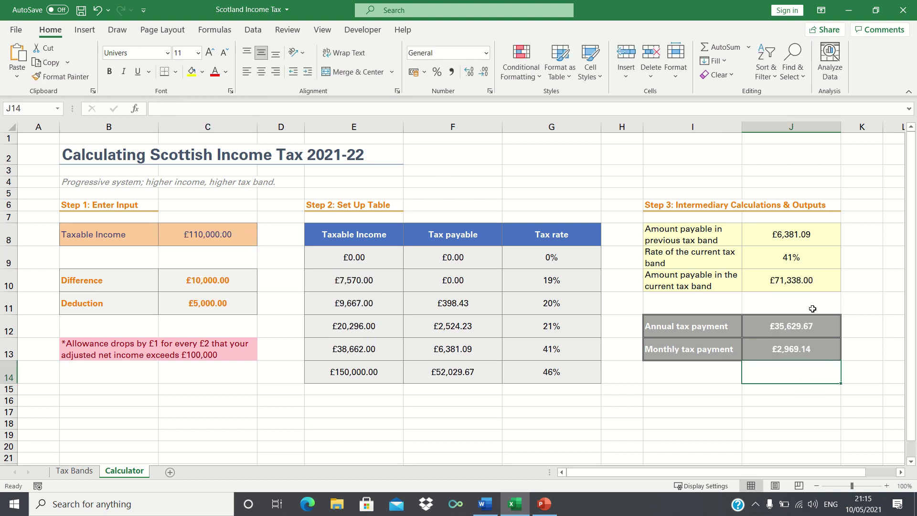